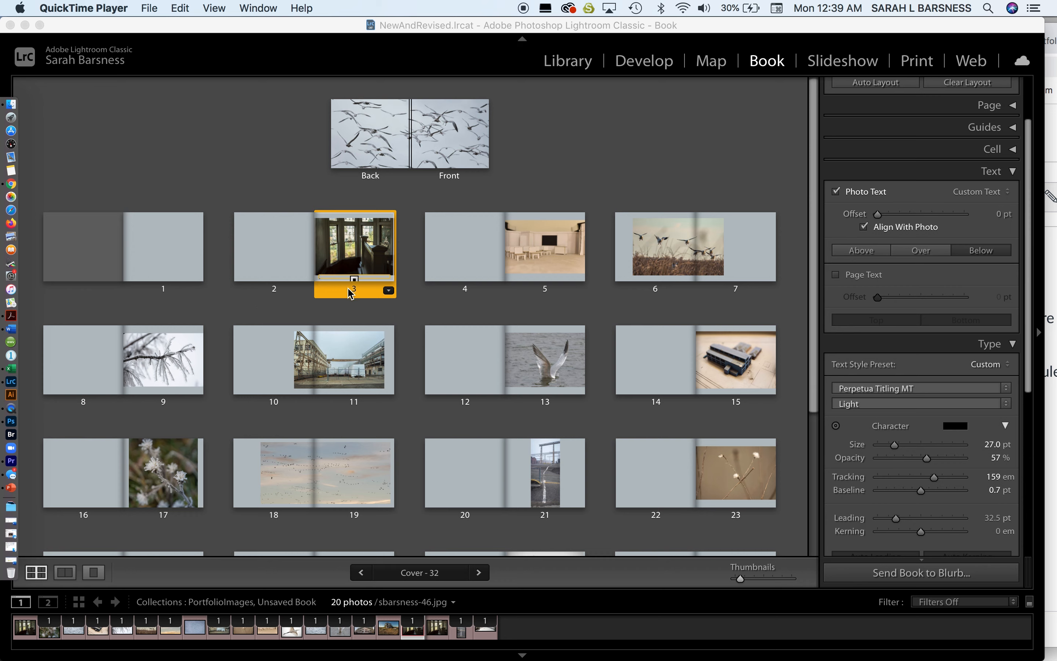
Step: Display pages 2–3 as a spread with page 3's photo selected, and try Page Text on that page
left_click(378, 283)
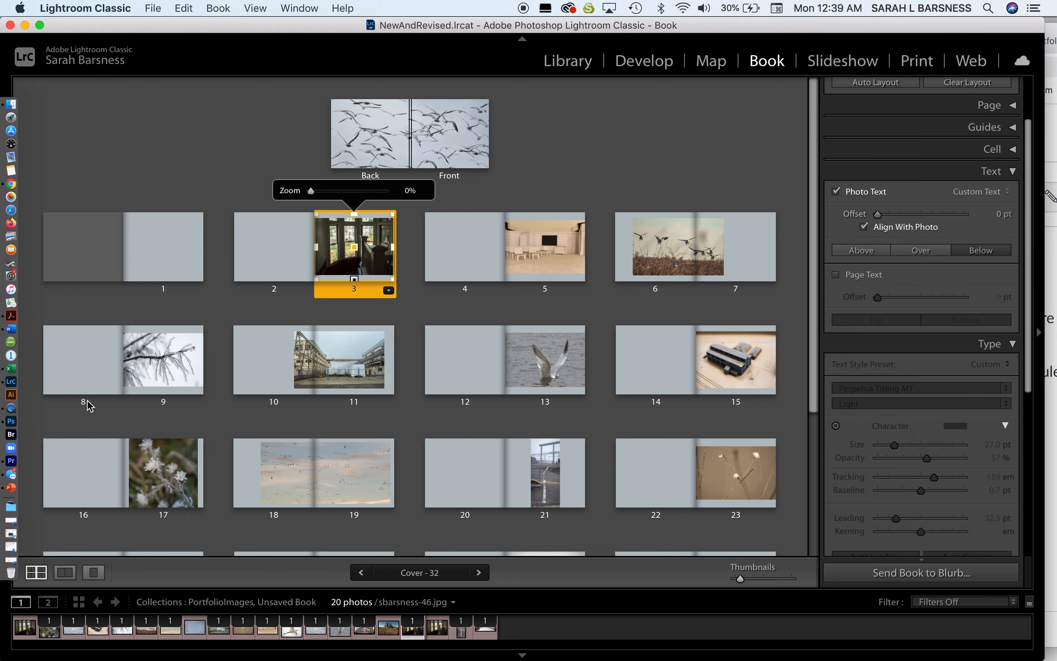
left_click(66, 572)
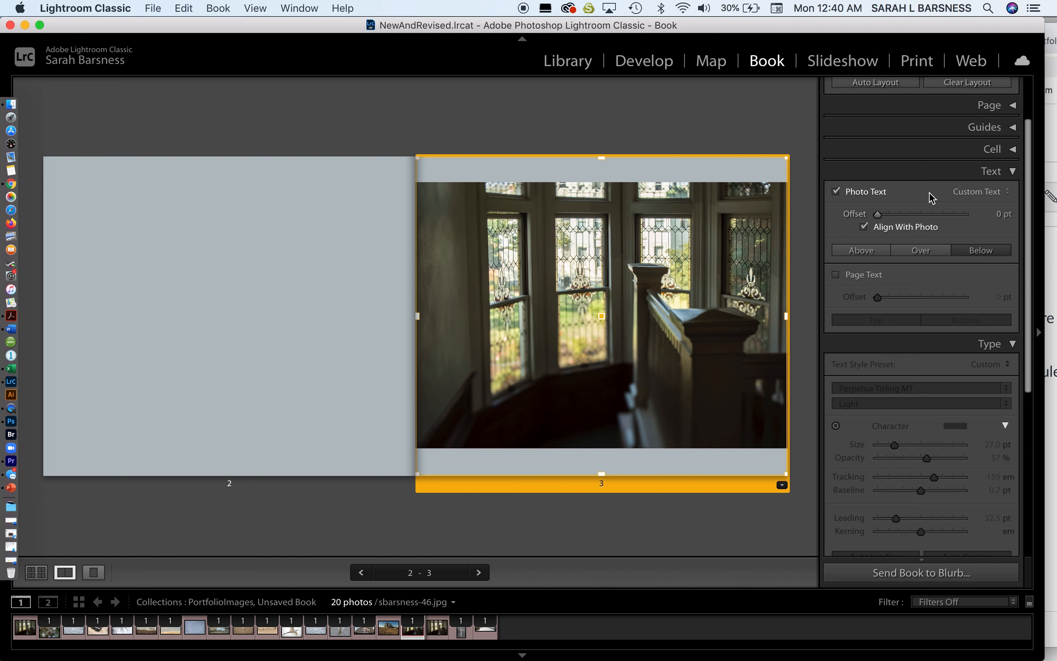
left_click(835, 275)
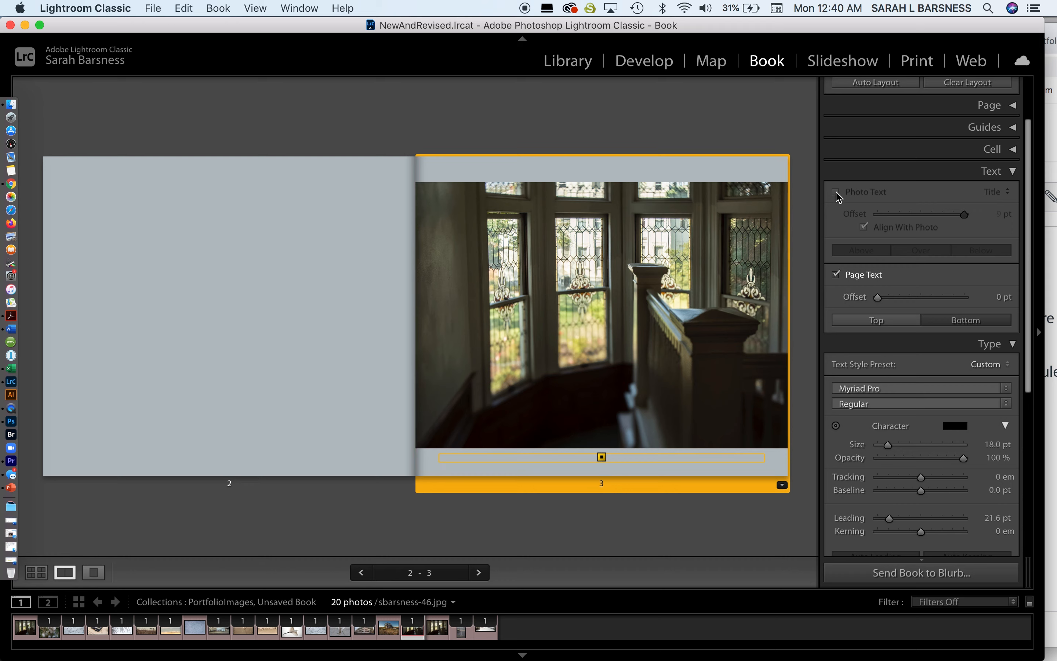
left_click(836, 275)
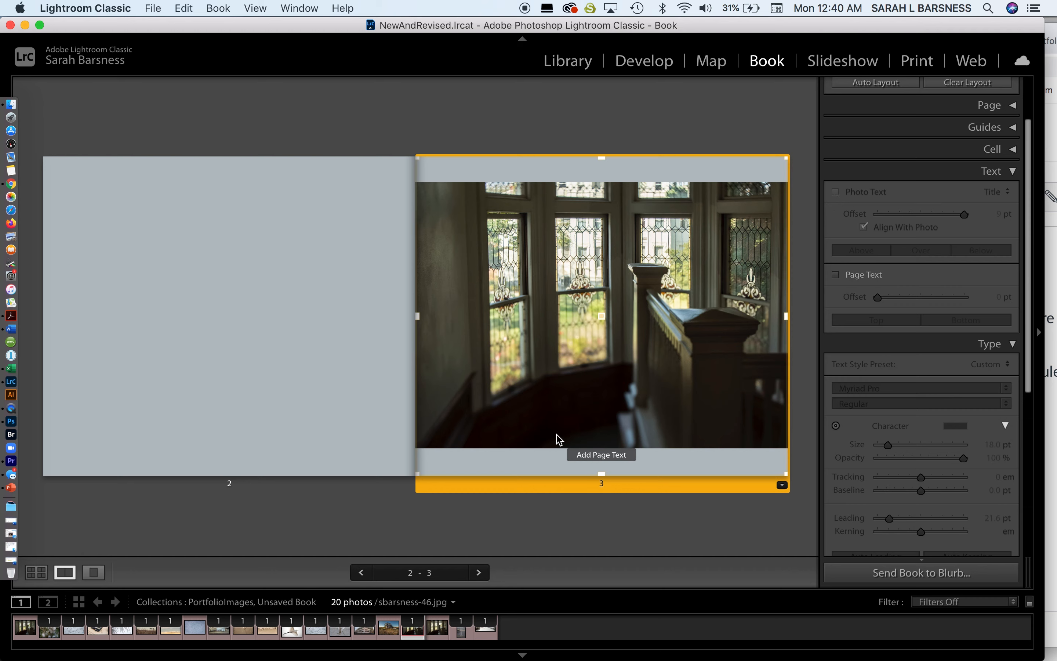
Step: Add custom photo text below the photo on page 3 reading "Mare Island"
left_click(543, 462)
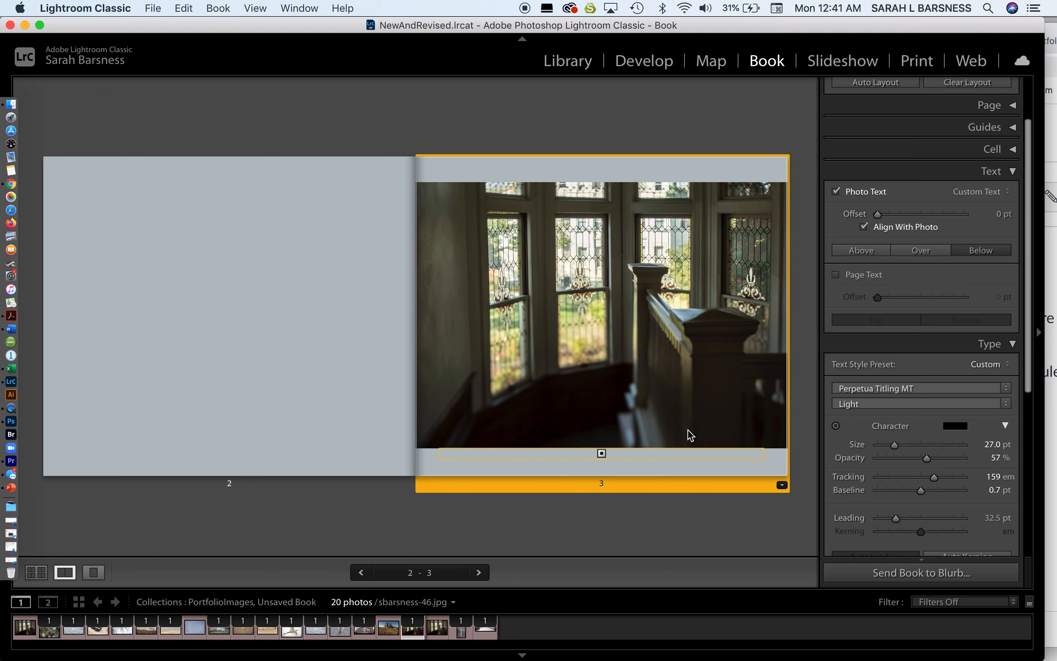
left_click(482, 457)
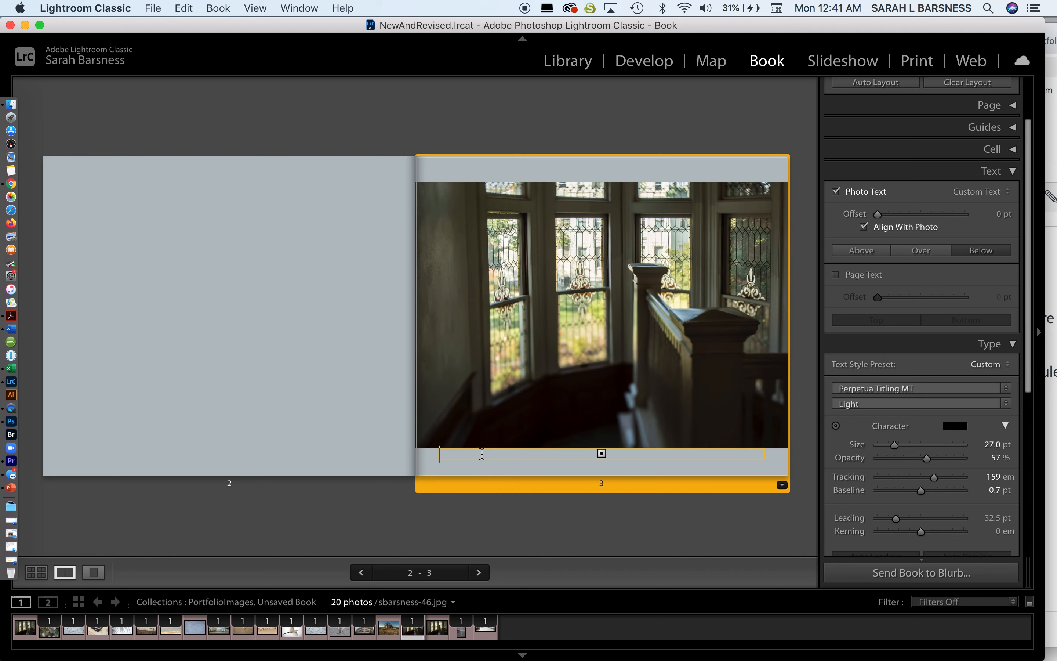
type("MAREISLAND")
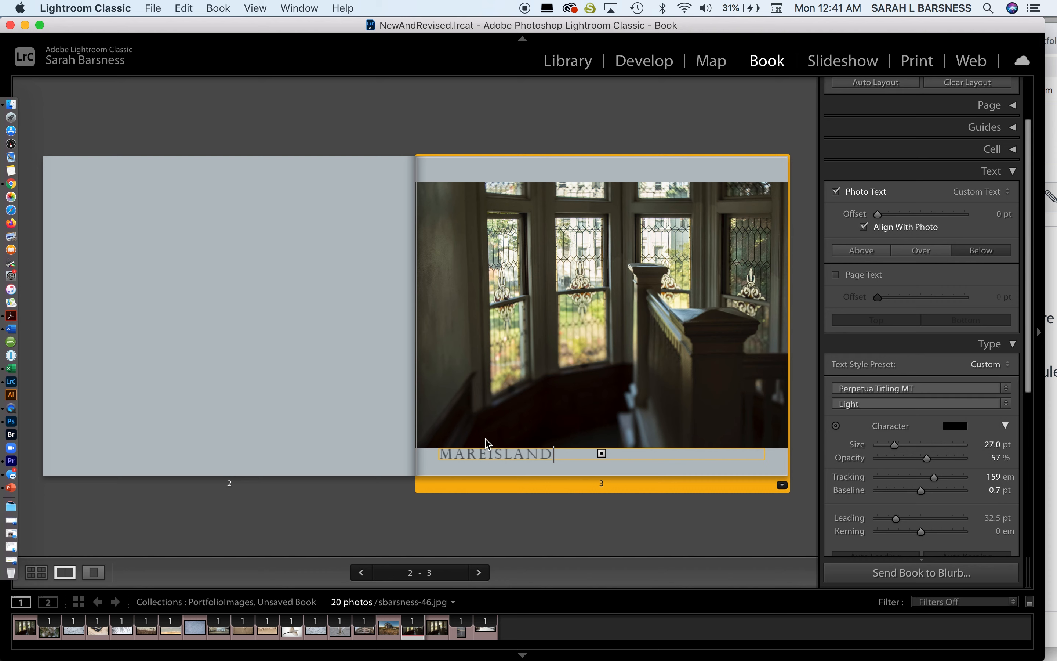
left_click(486, 453)
left_click(566, 454)
Step: Set the font of the whole "Mare Island" caption to Arial
left_click_drag(567, 453, 406, 459)
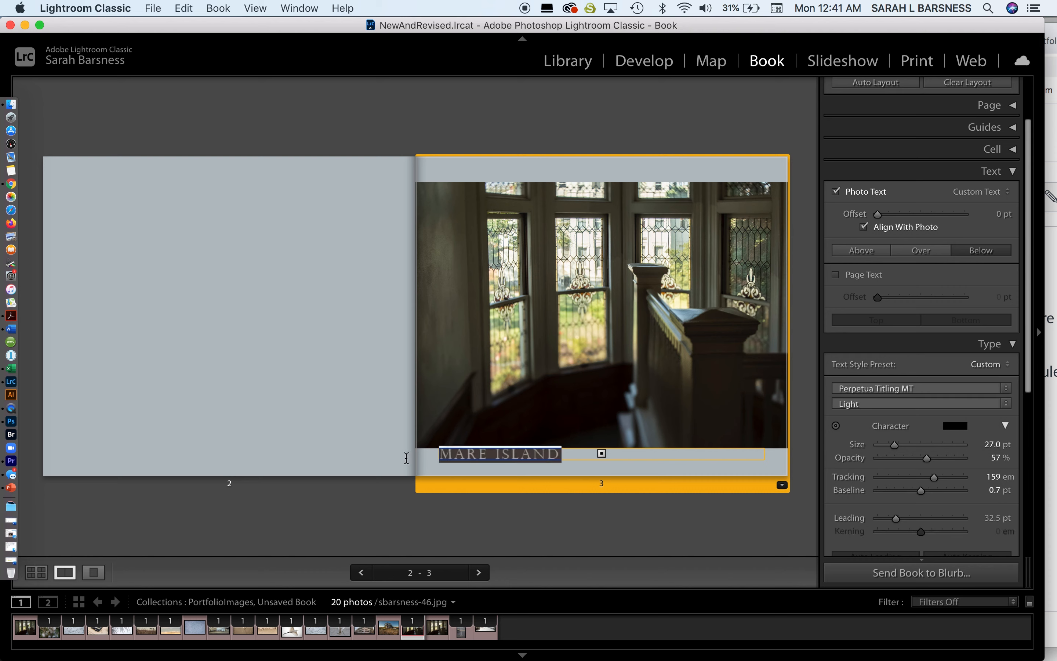
left_click(1005, 388)
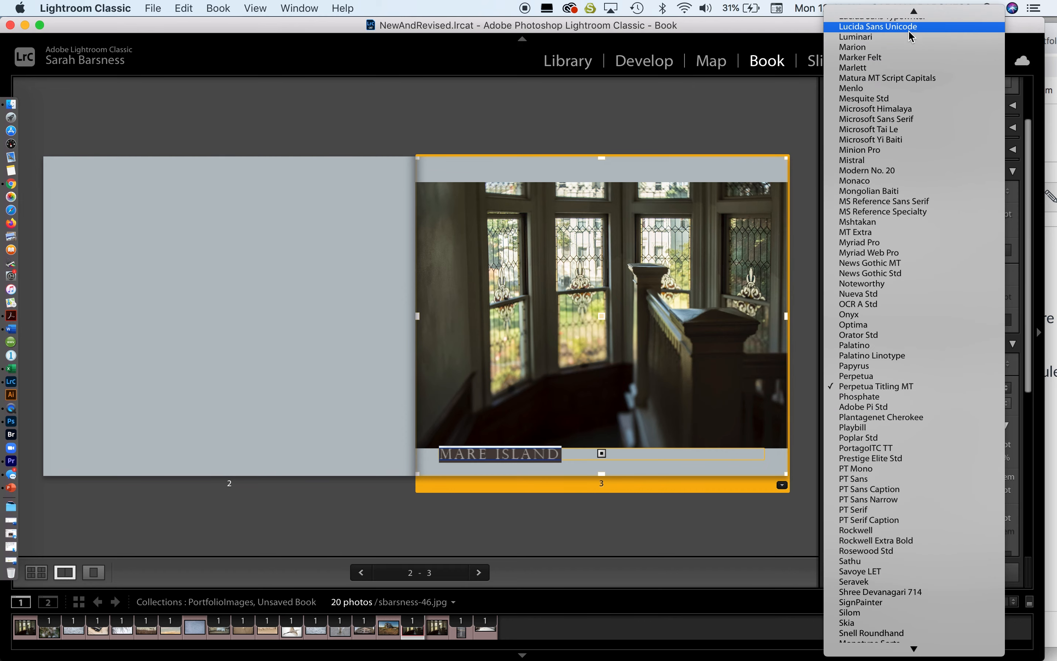
scroll(904, 37, "up", 15)
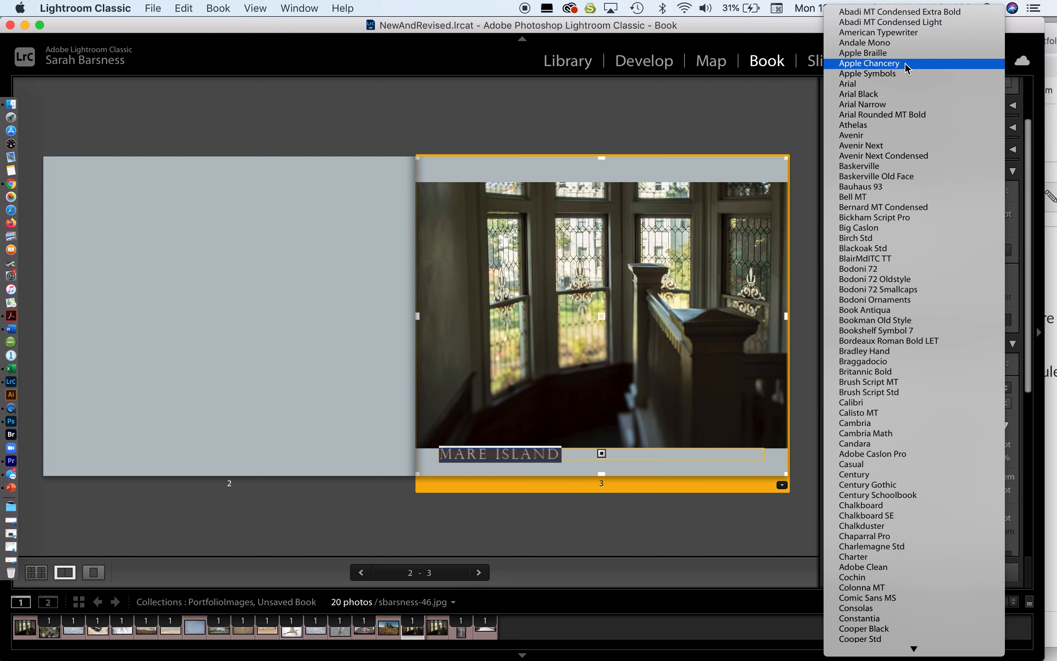
left_click(899, 84)
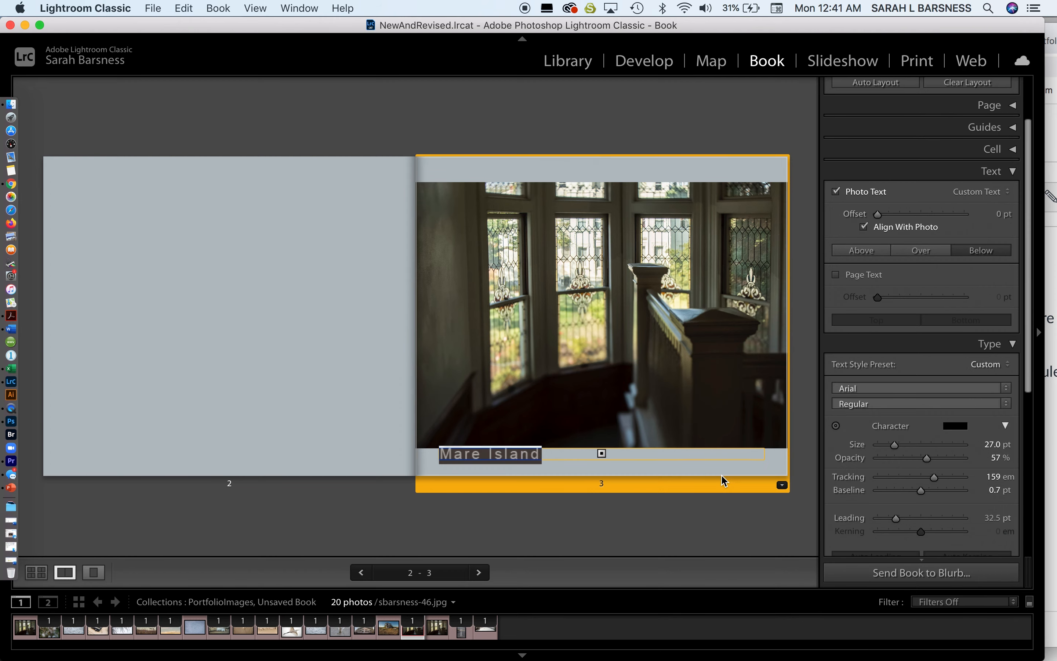
left_click(673, 454)
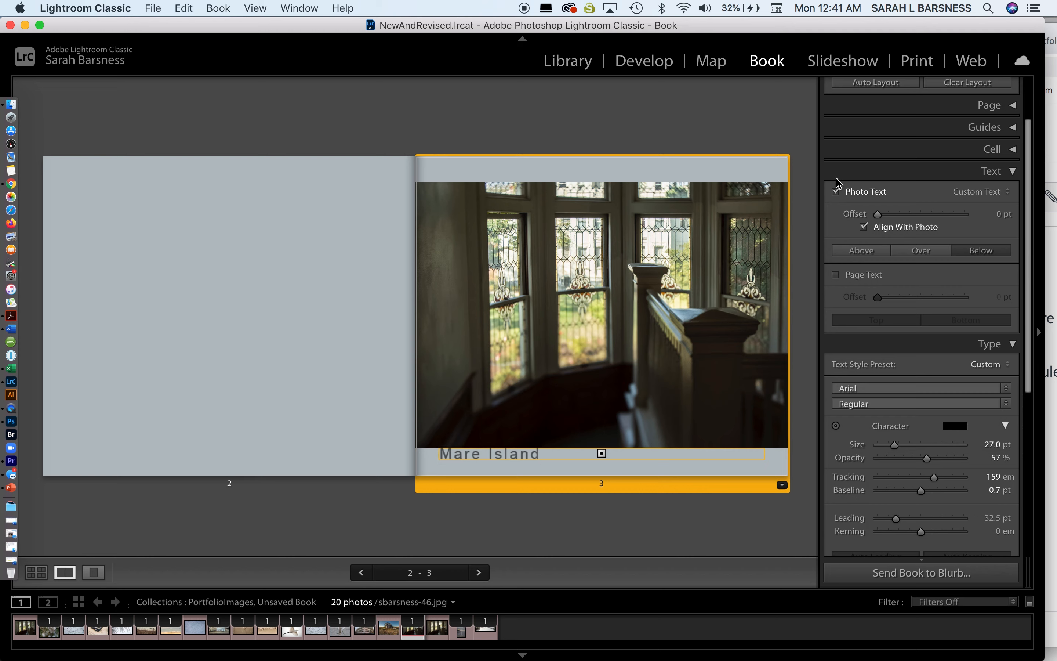
Step: Try the caption without Align With Photo, and realigned with the photo in the Above, Below and Over positions
left_click(865, 227)
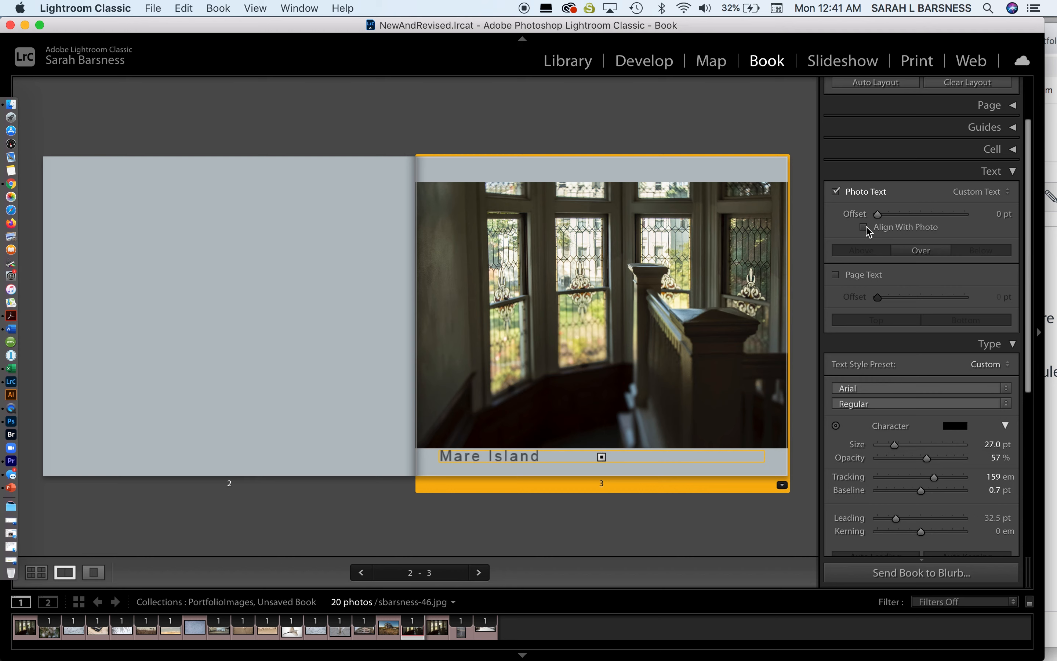
left_click(864, 226)
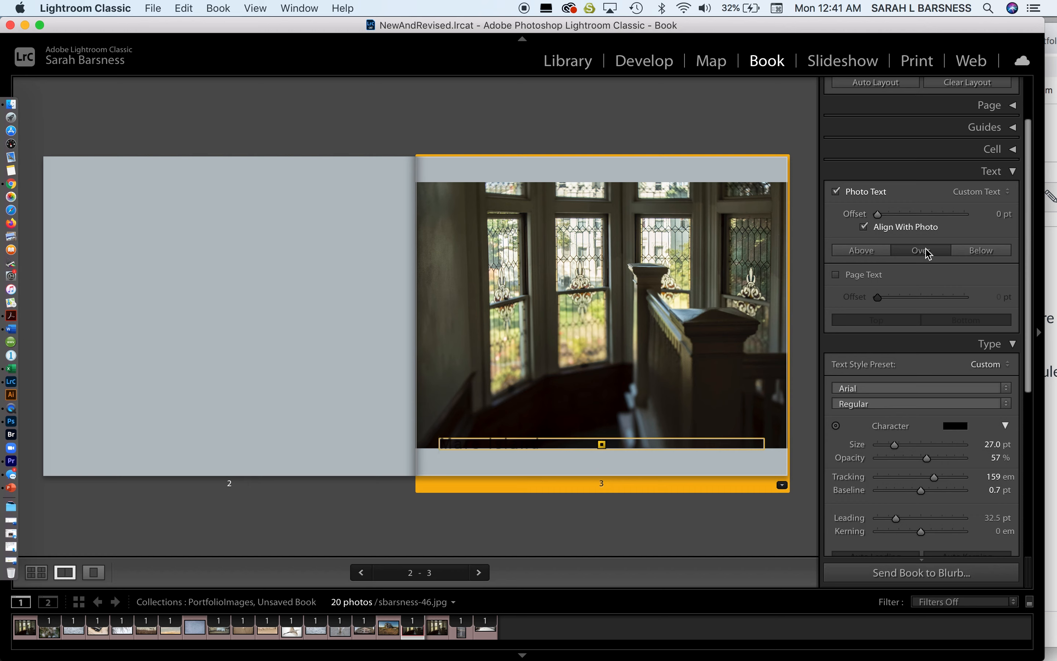
left_click(860, 250)
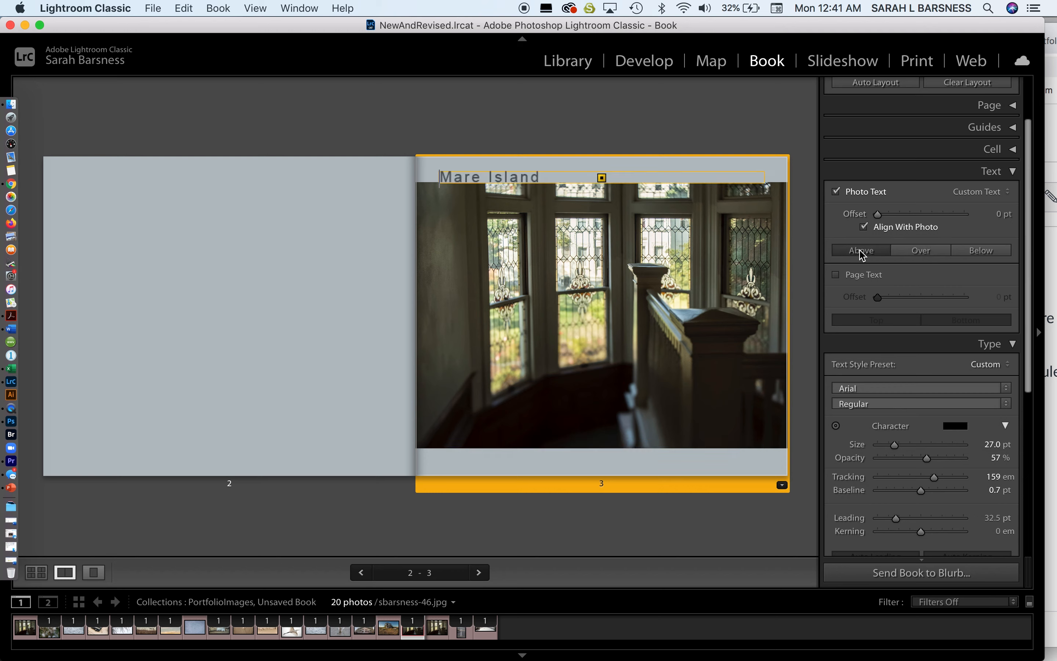
left_click(978, 251)
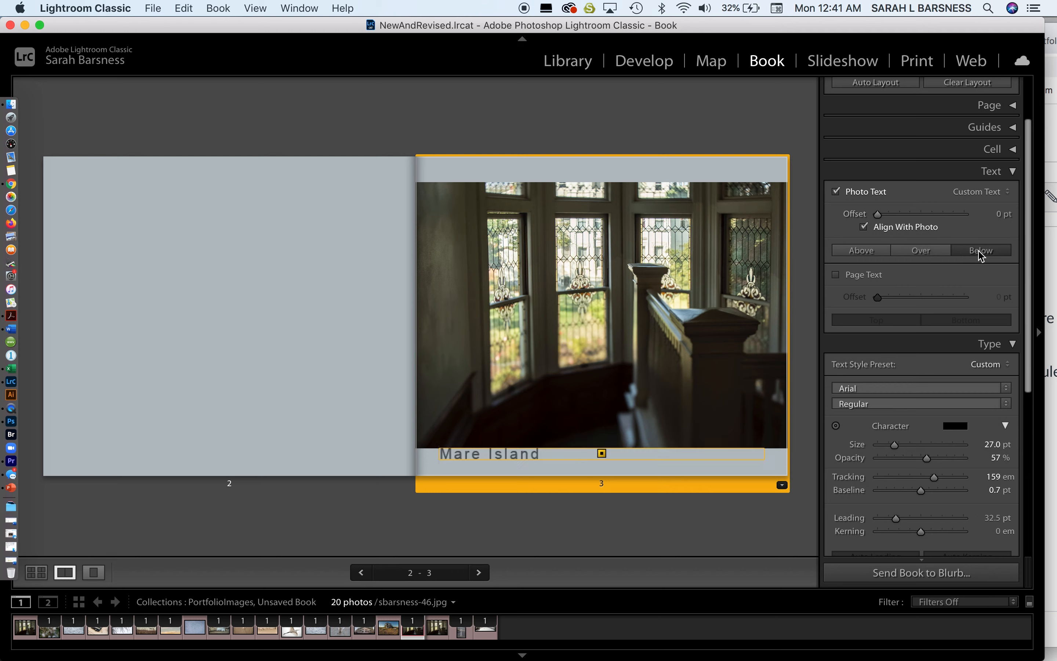
left_click(869, 253)
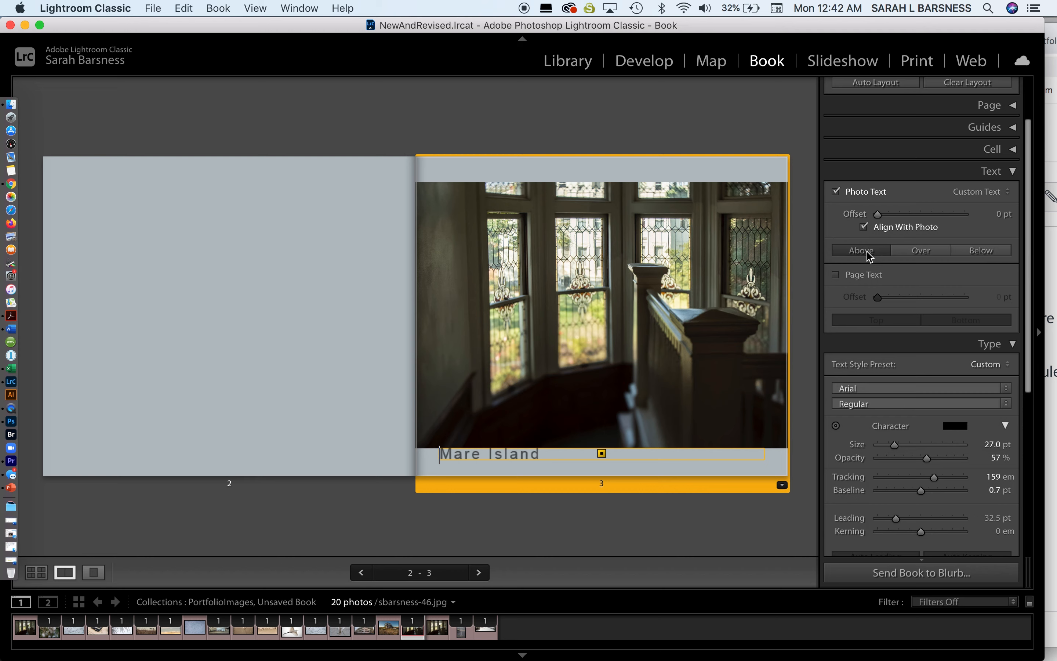
left_click(920, 253)
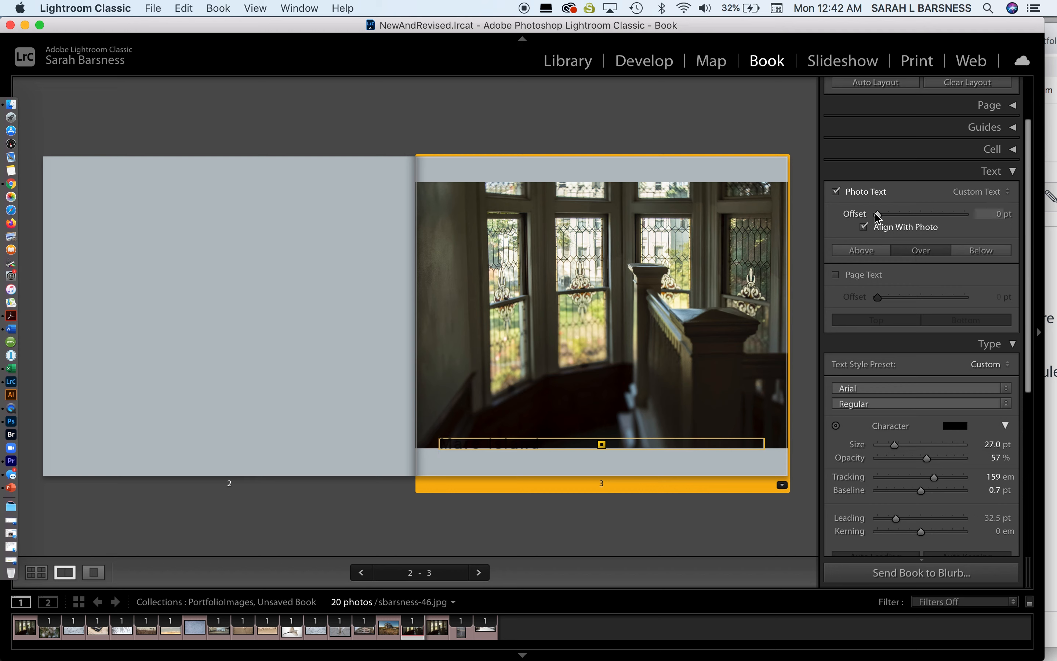
Step: Place the caption below the photo with an offset of 1 pt
left_click_drag(877, 214, 840, 204)
left_click(977, 258)
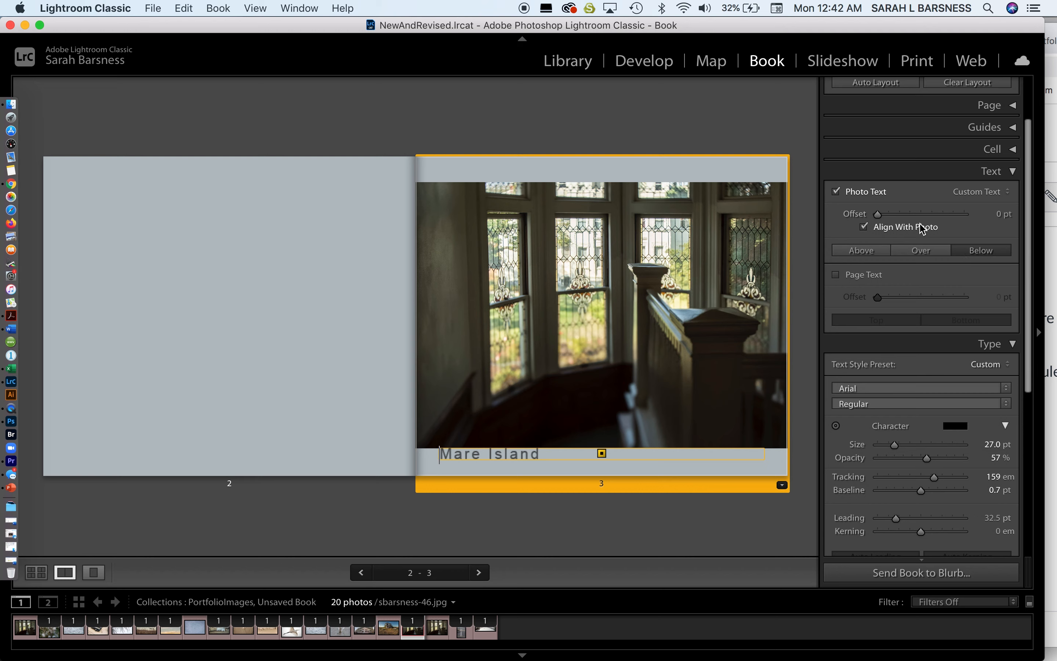
mouse_move(888, 214)
left_mouse_down()
mouse_move(896, 219)
mouse_move(880, 218)
mouse_move(938, 212)
mouse_move(902, 215)
left_mouse_up()
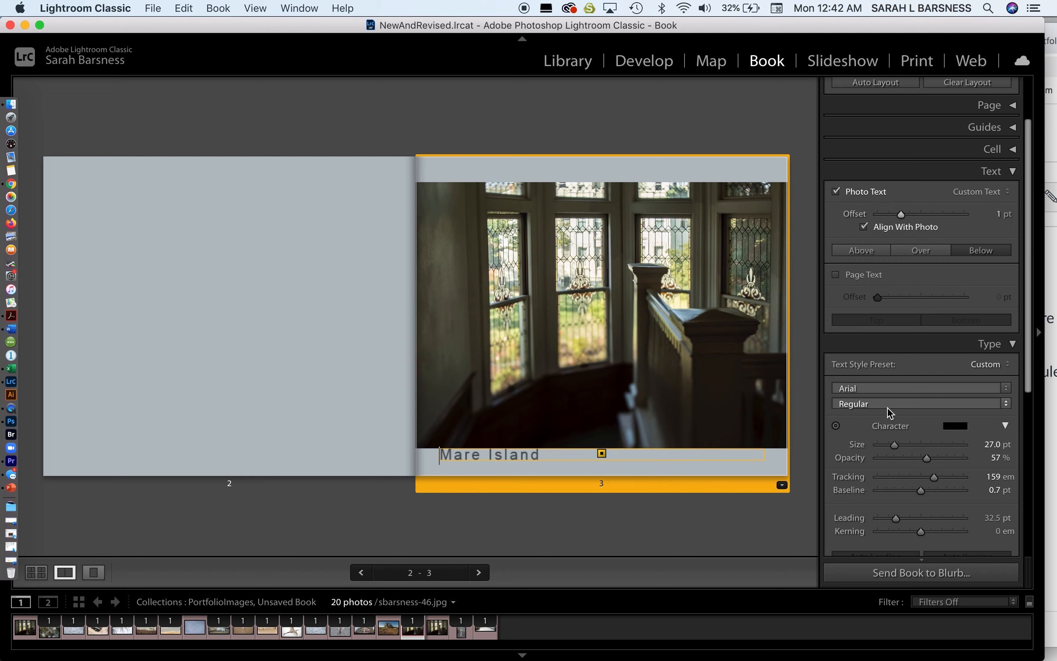
Step: Change the font of the whole "Mare Island" caption to Courier
scroll(889, 411, "down", 3)
scroll(889, 410, "down", 3)
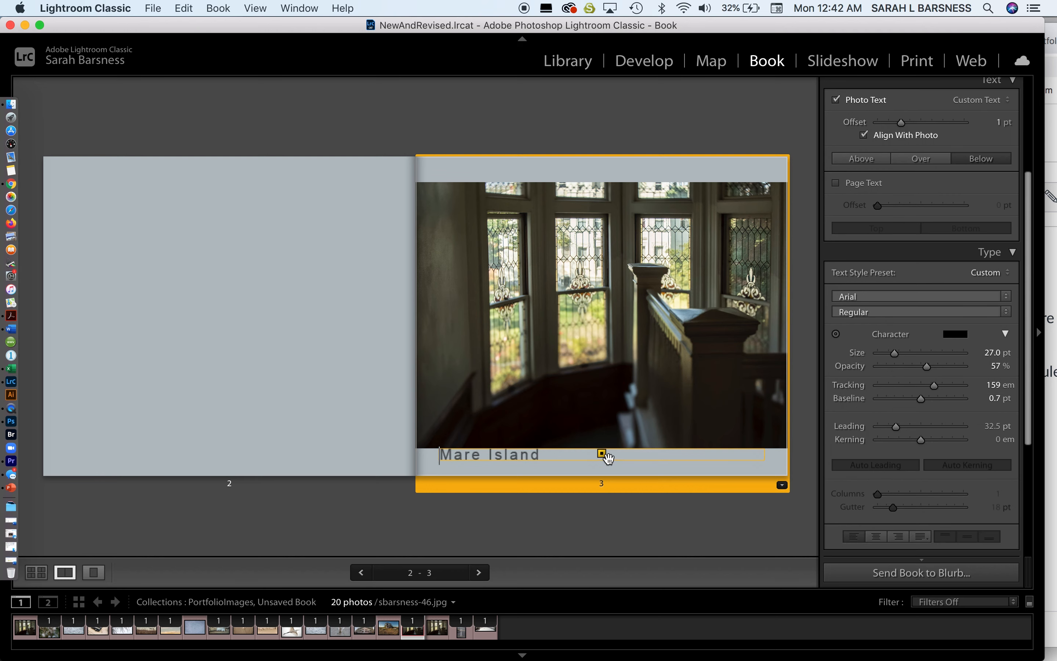
left_click_drag(542, 455, 377, 462)
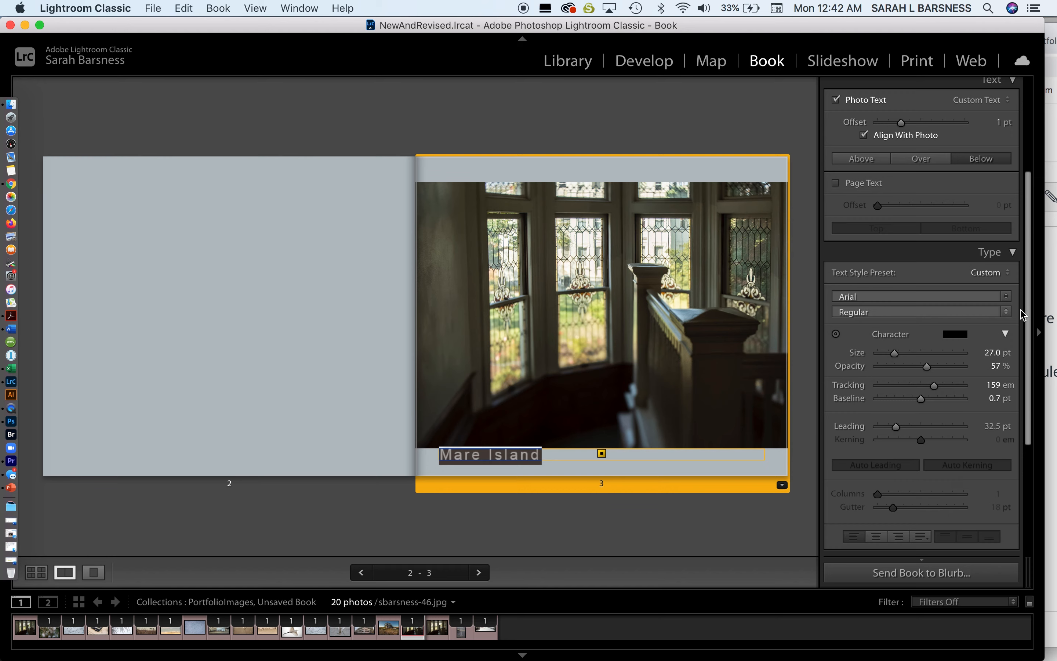
left_click(1007, 299)
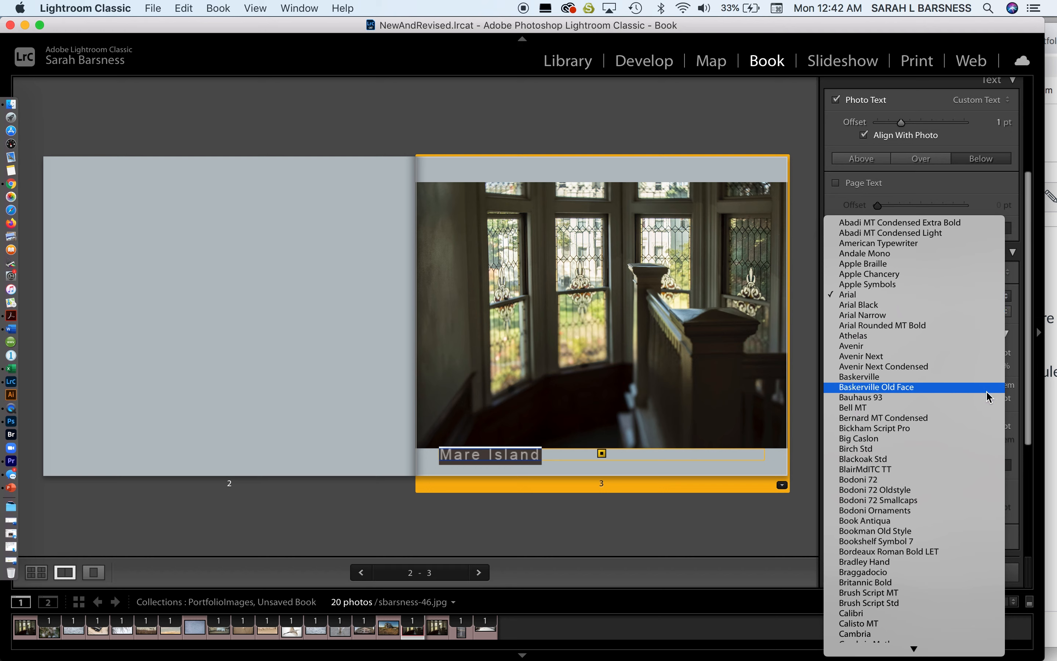
scroll(986, 390, "down", 10)
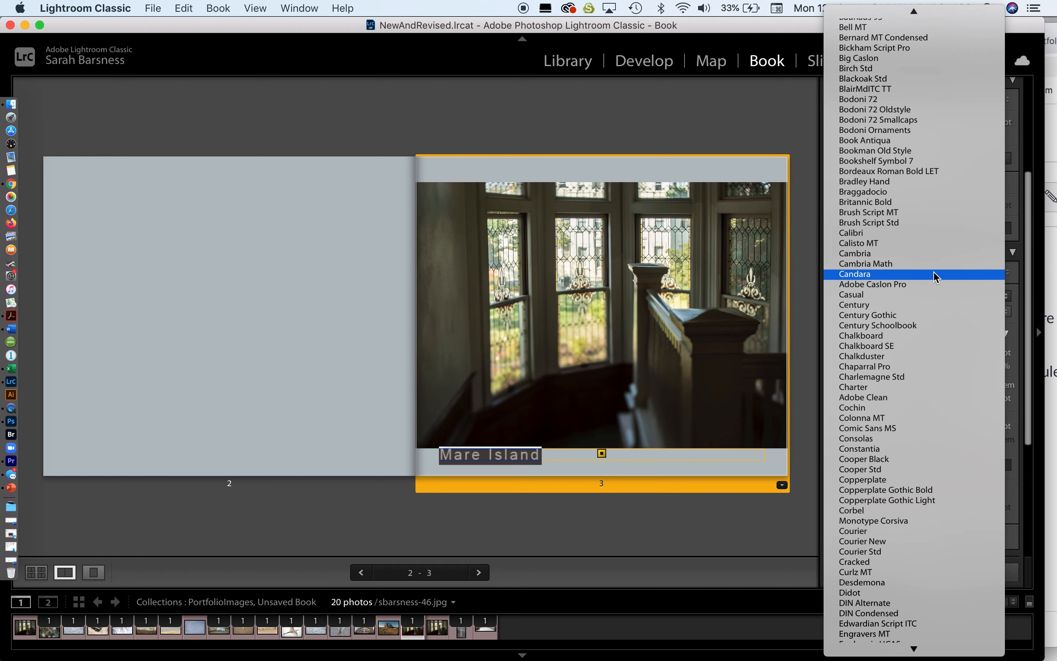
left_click(894, 531)
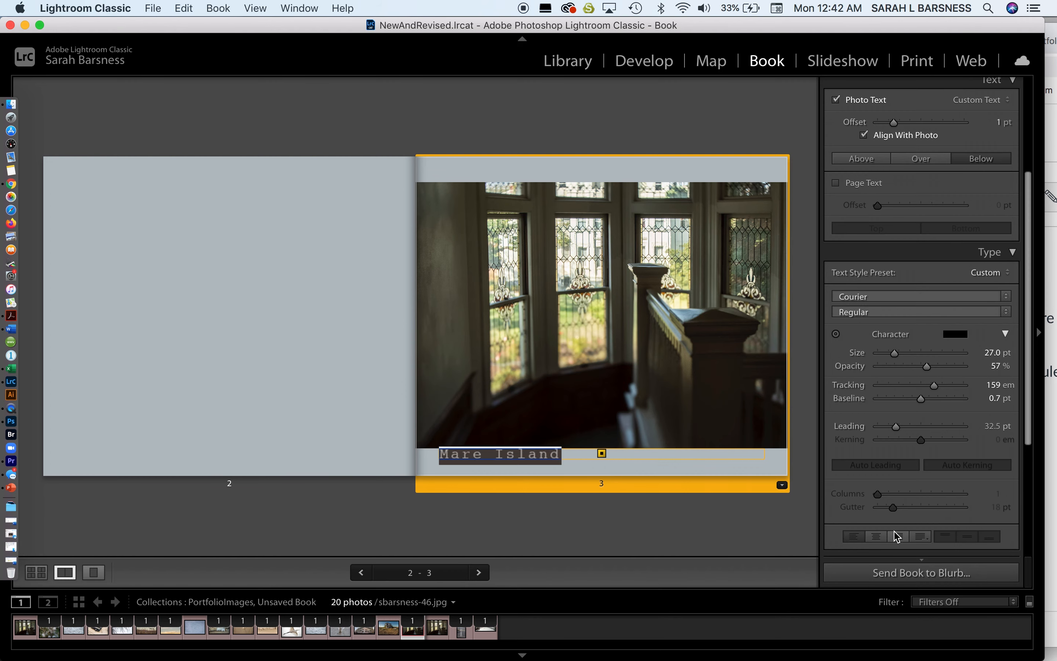
left_click(572, 456)
left_click(572, 456)
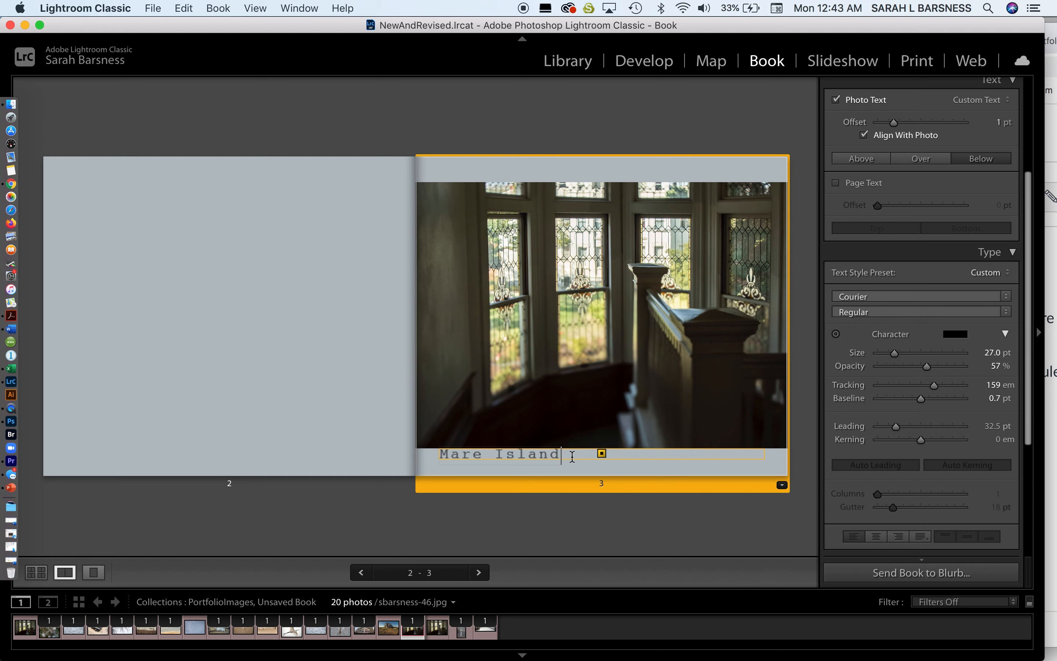
Step: Try the Bold style on the whole caption and set its font style to Oblique
left_click_drag(565, 454, 396, 461)
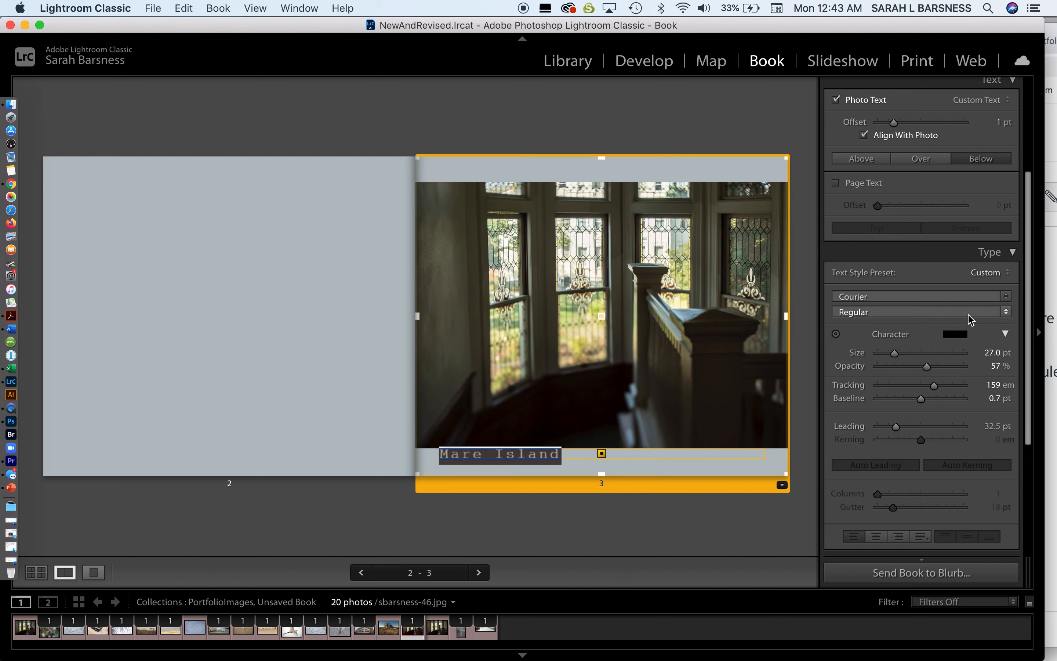
left_click(985, 312)
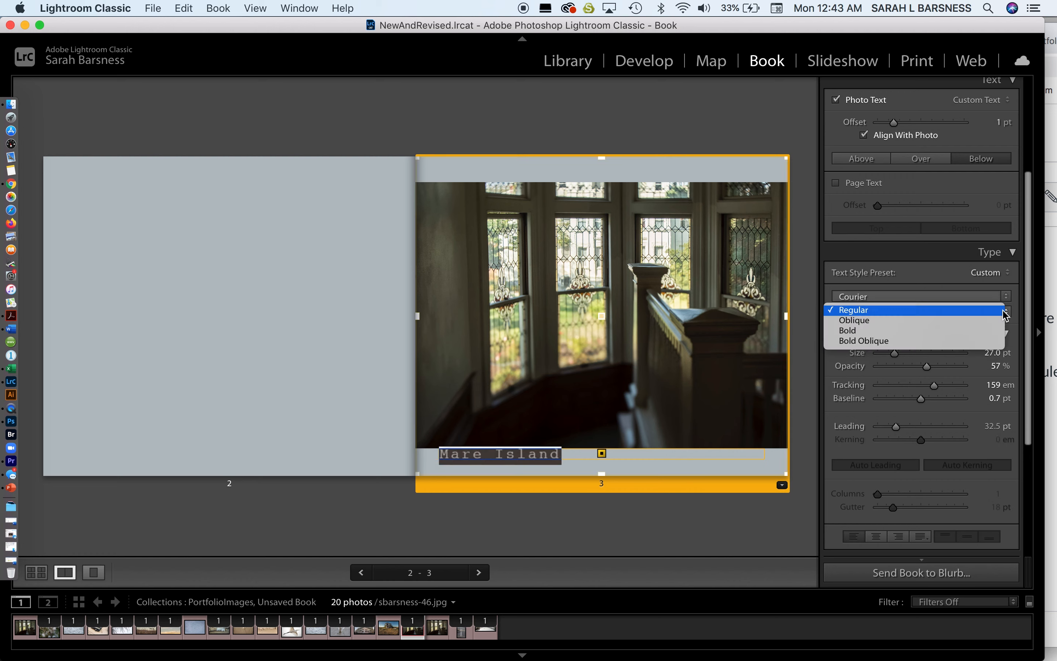
left_click(990, 330)
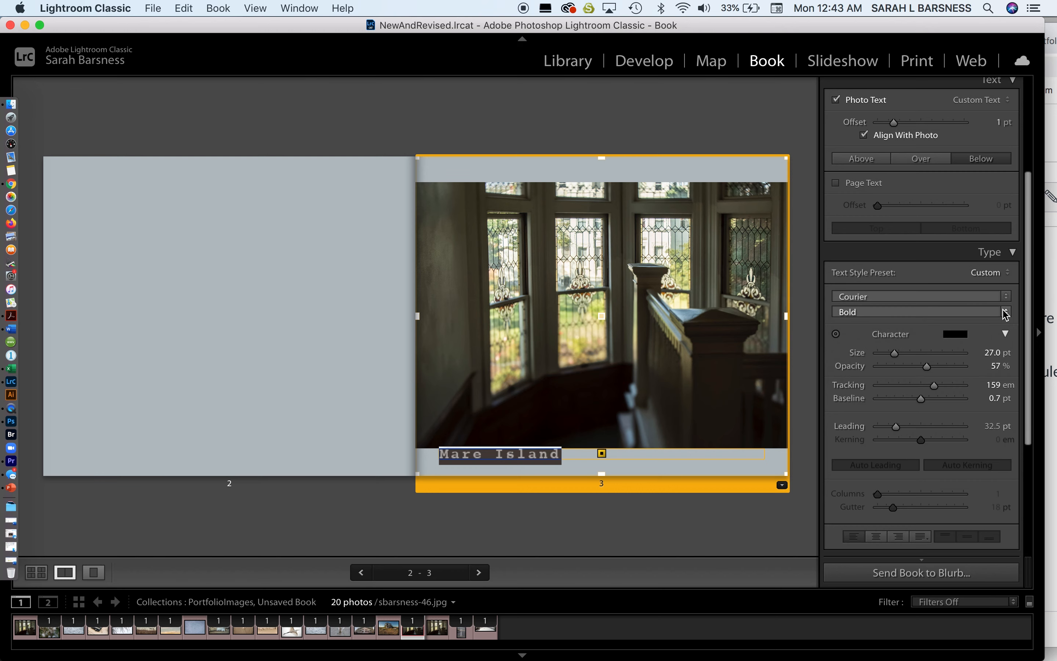
left_click(1003, 312)
left_click(983, 300)
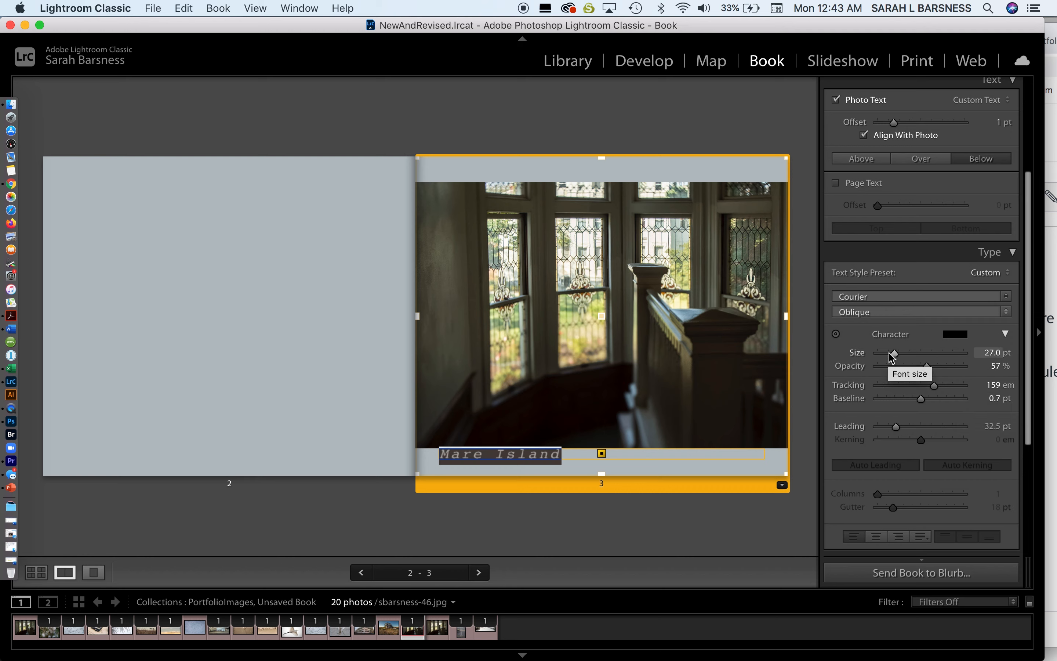
Step: Try the character colour 090909 on the caption and set it back to black, 000000
left_click(949, 335)
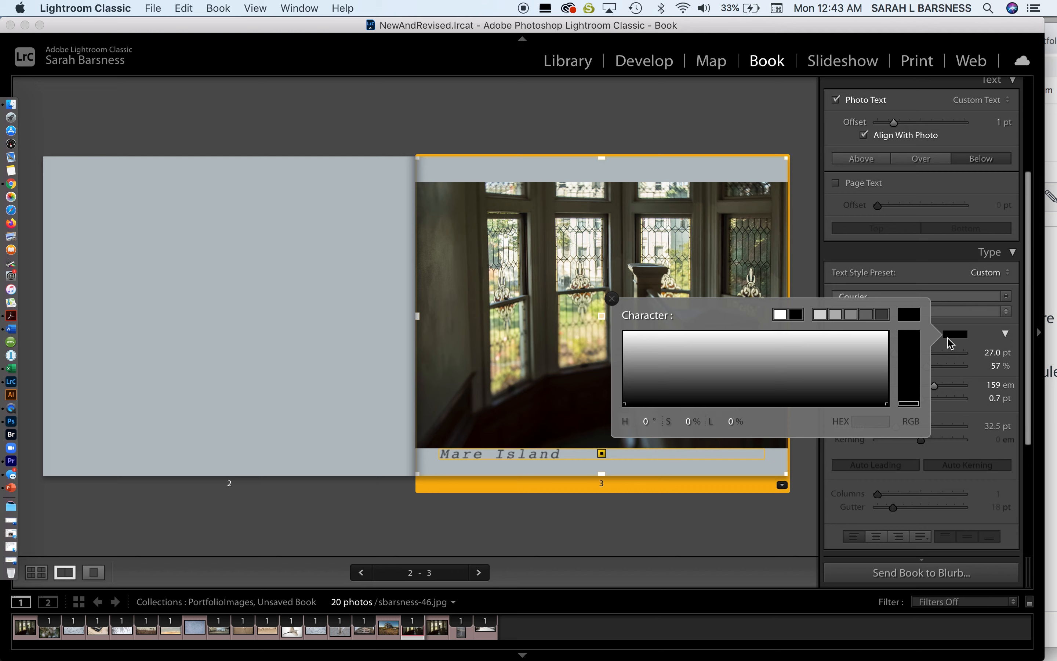
left_click(881, 402)
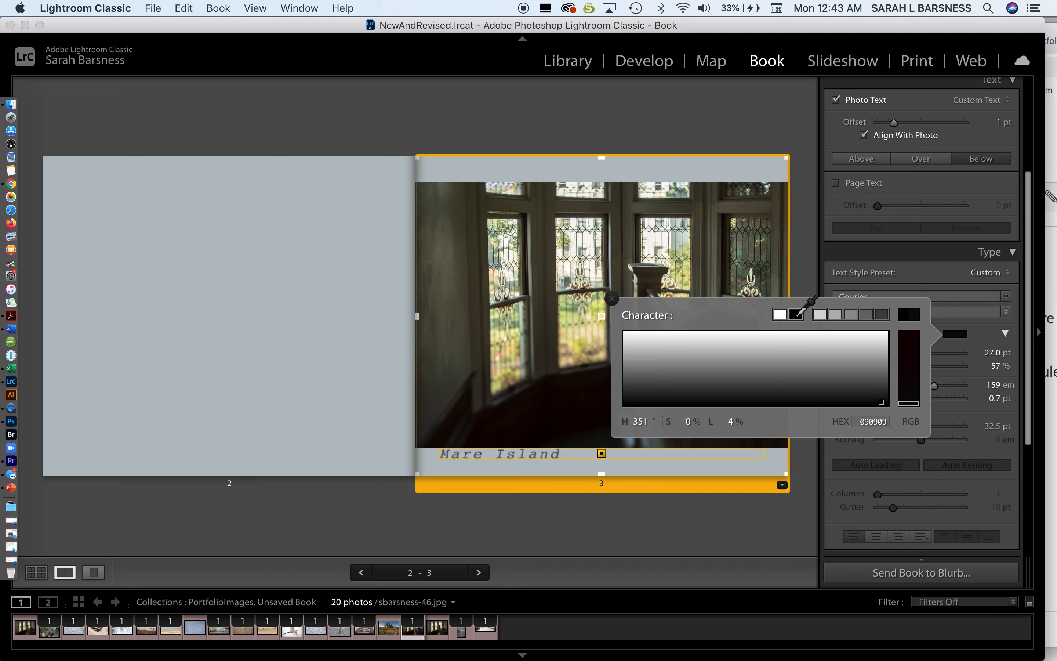
left_click_drag(880, 371, 891, 419)
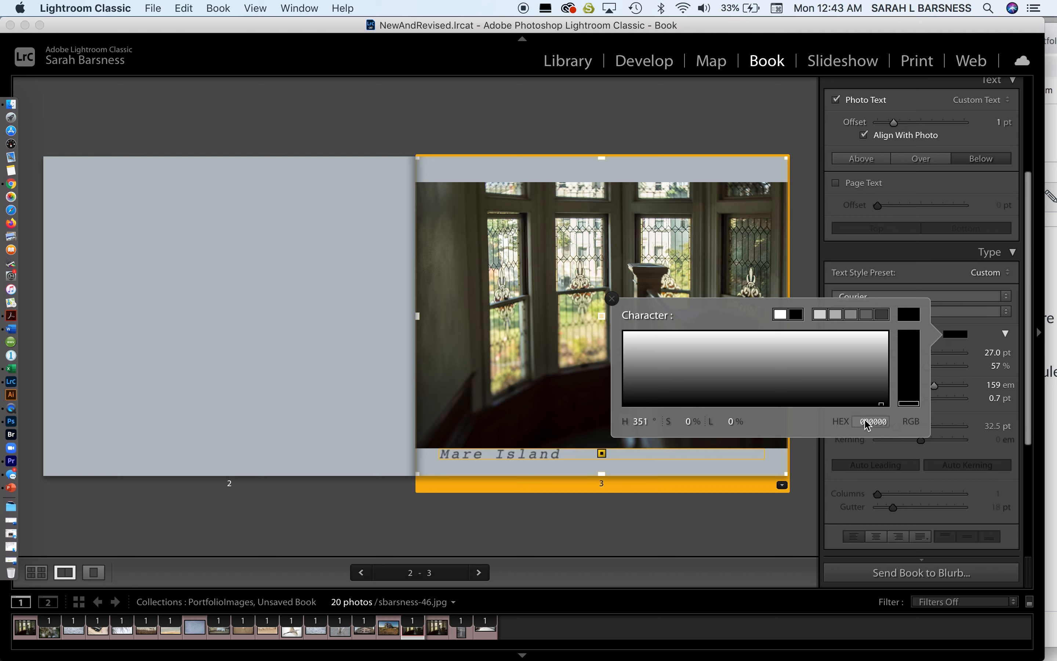
left_click(612, 299)
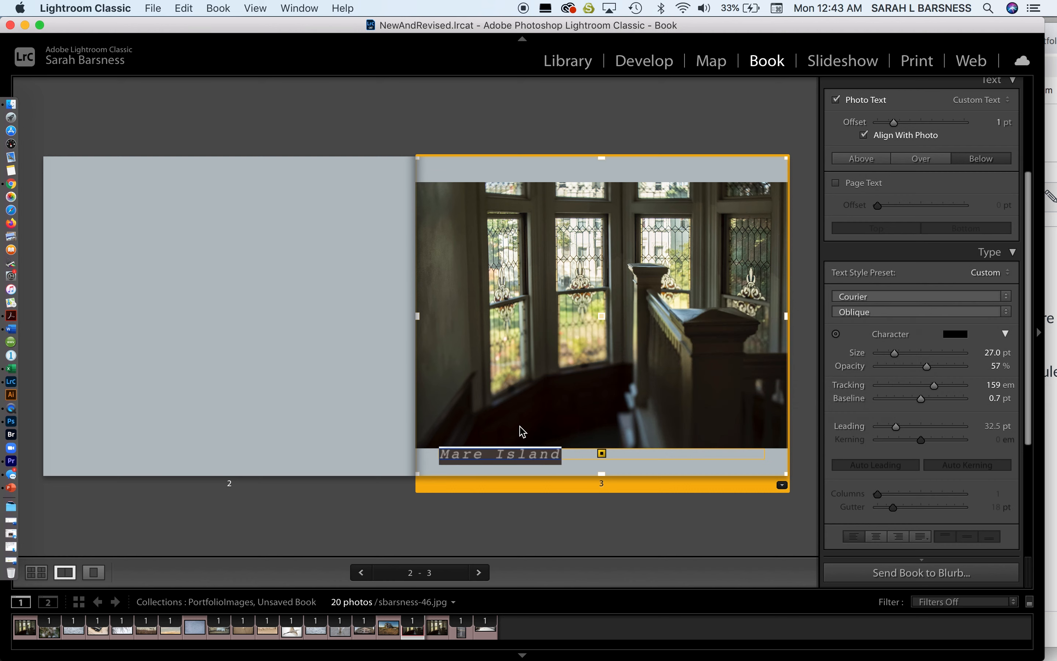
left_click(583, 455)
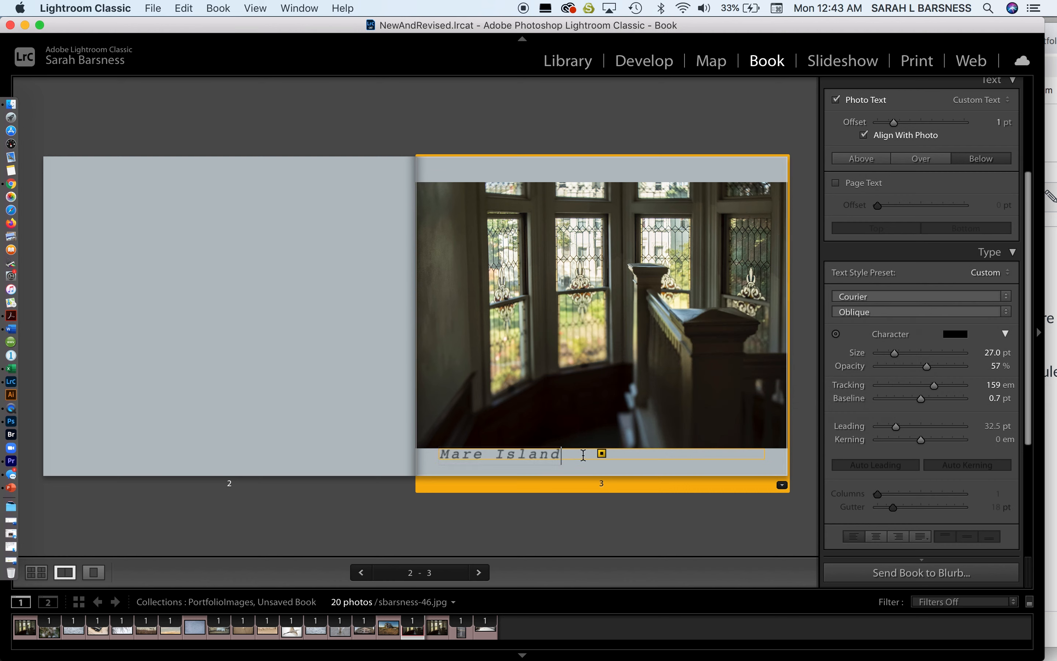
Step: Try purple, light blue and green character colours on the whole "Mare Island" caption and set it to dark blue, 19235A
left_click_drag(570, 450, 229, 456)
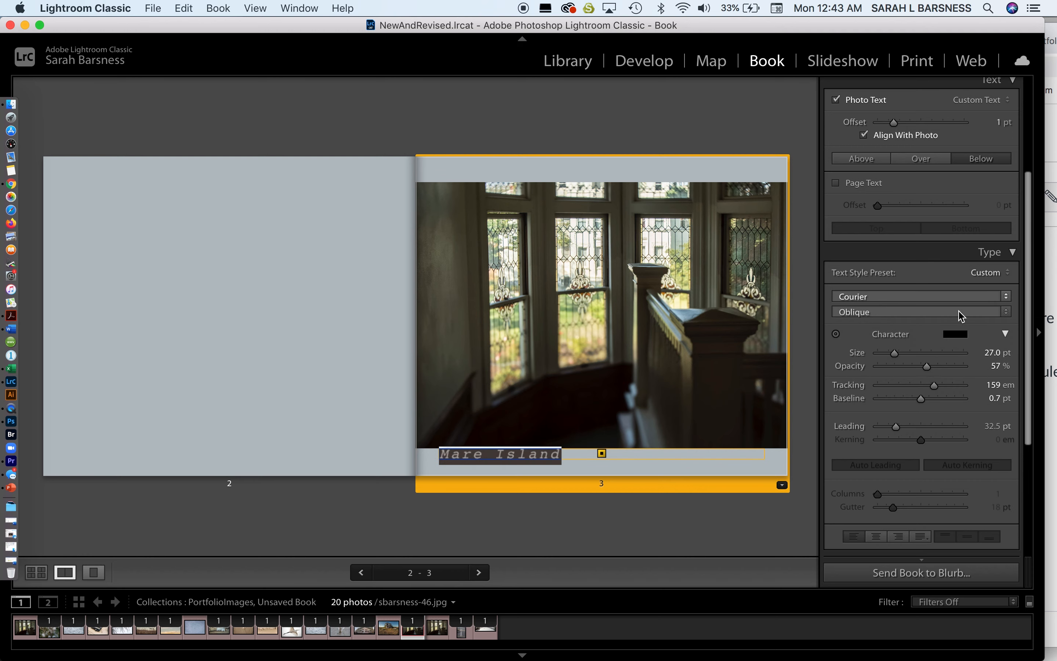
left_click(956, 334)
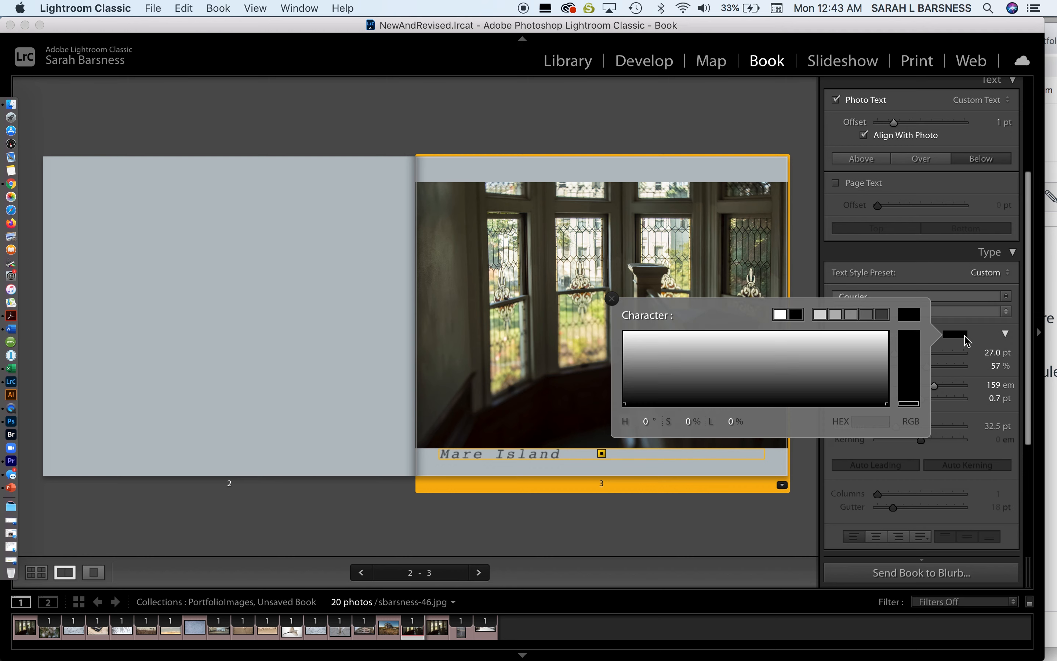
left_click(812, 376)
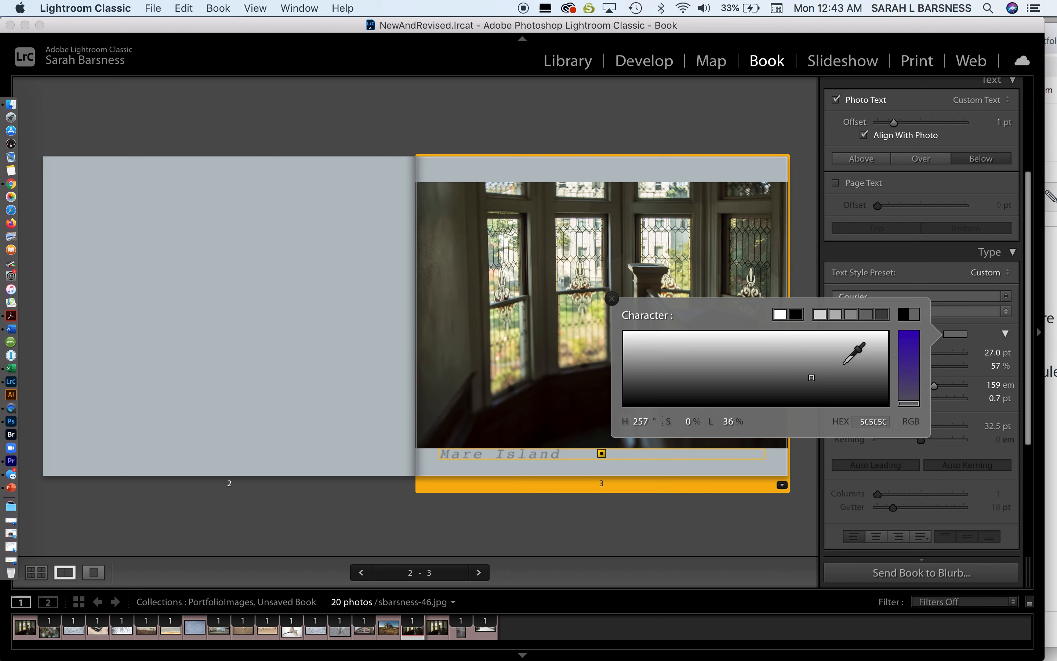
left_click(909, 372)
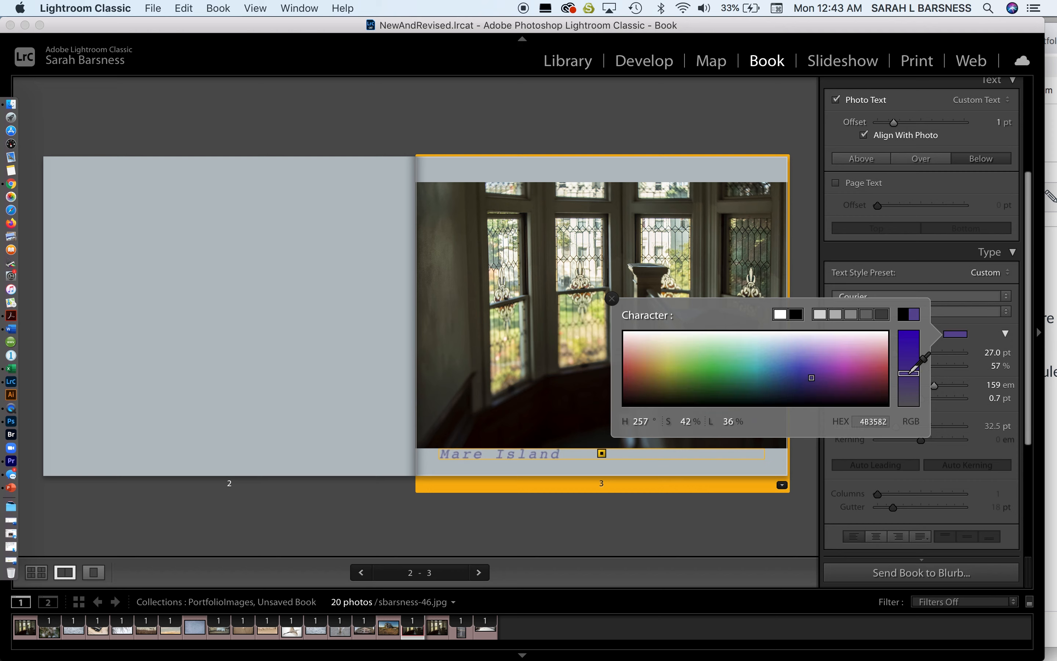
left_click(799, 386)
left_click(760, 360)
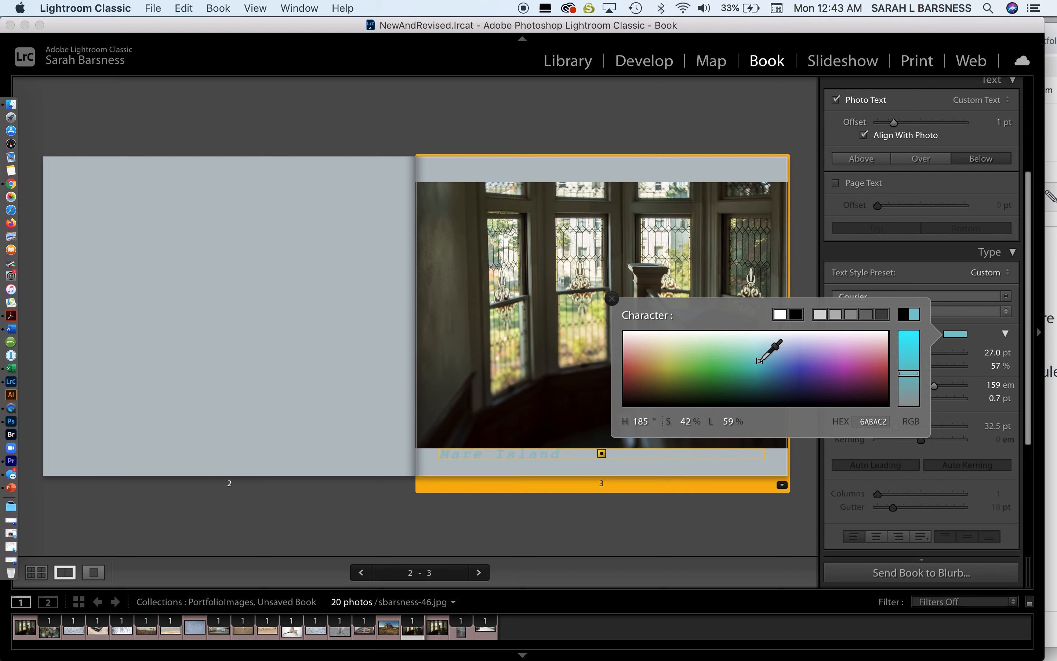
left_click(680, 365)
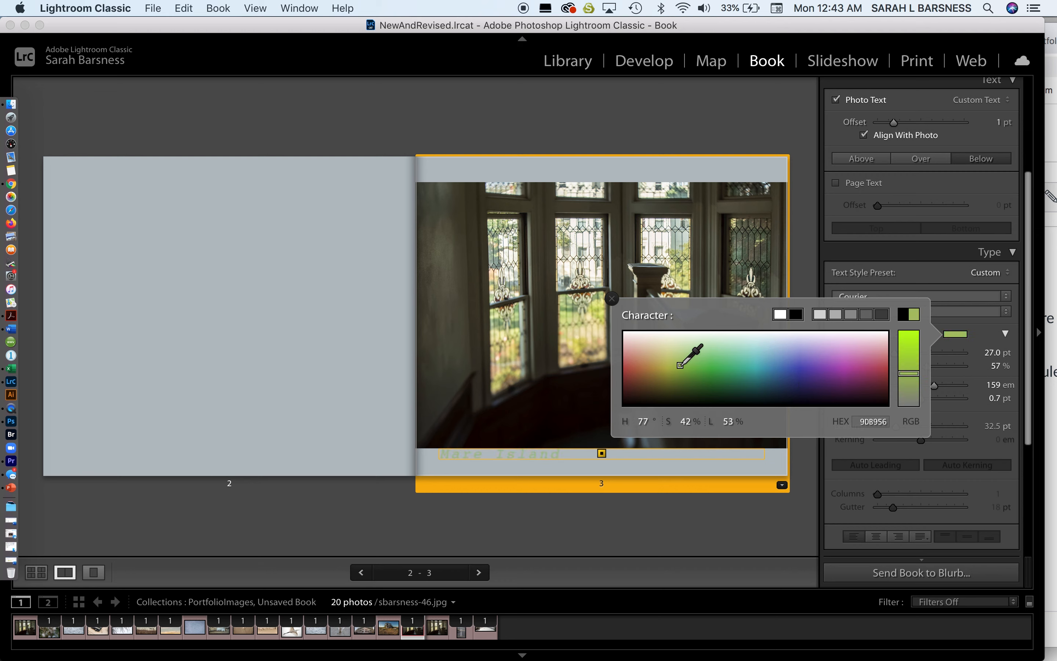
left_click(702, 377)
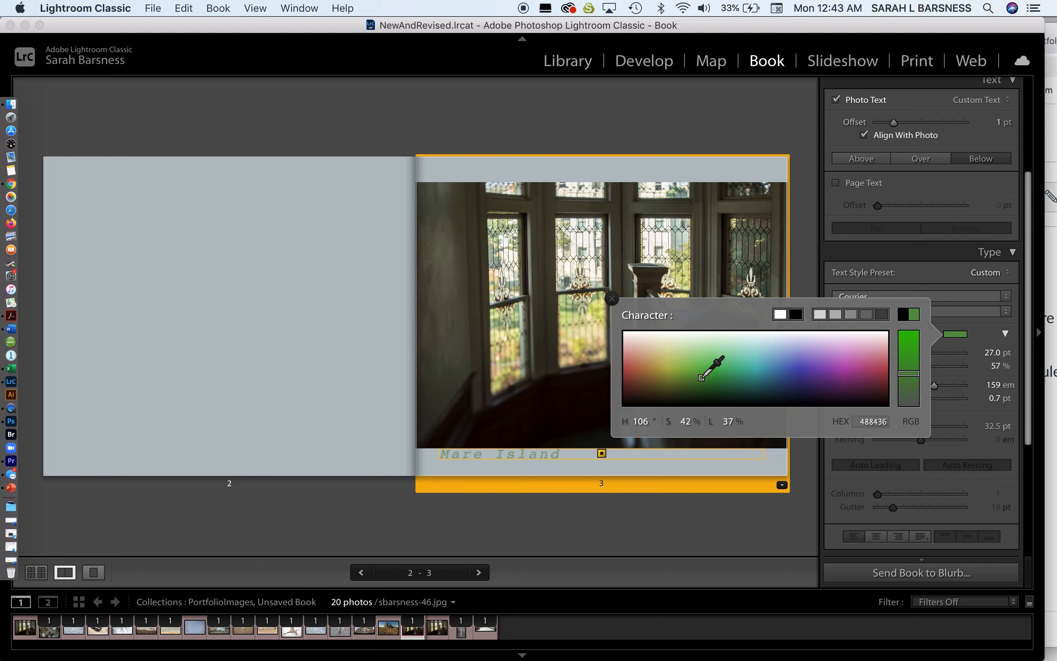
left_click(729, 354)
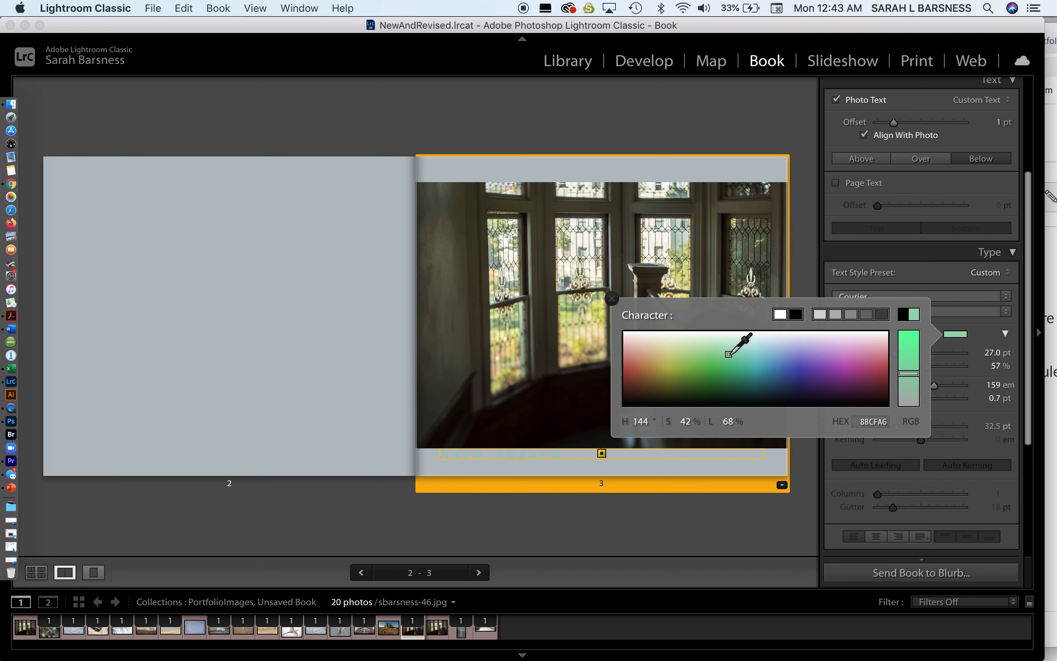
left_click(783, 380)
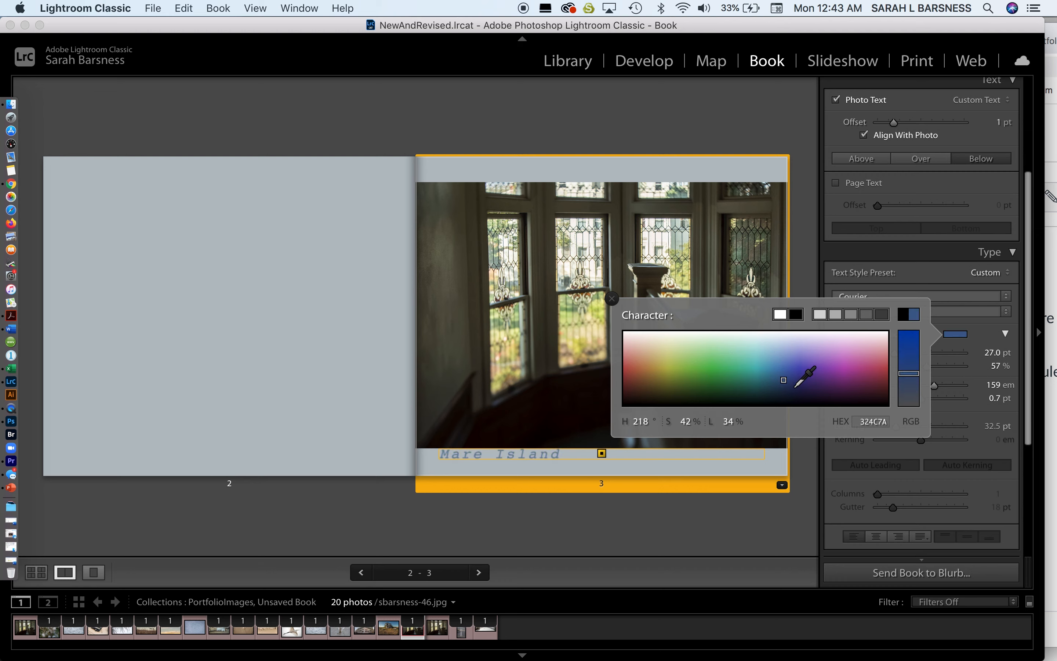
left_click(792, 388)
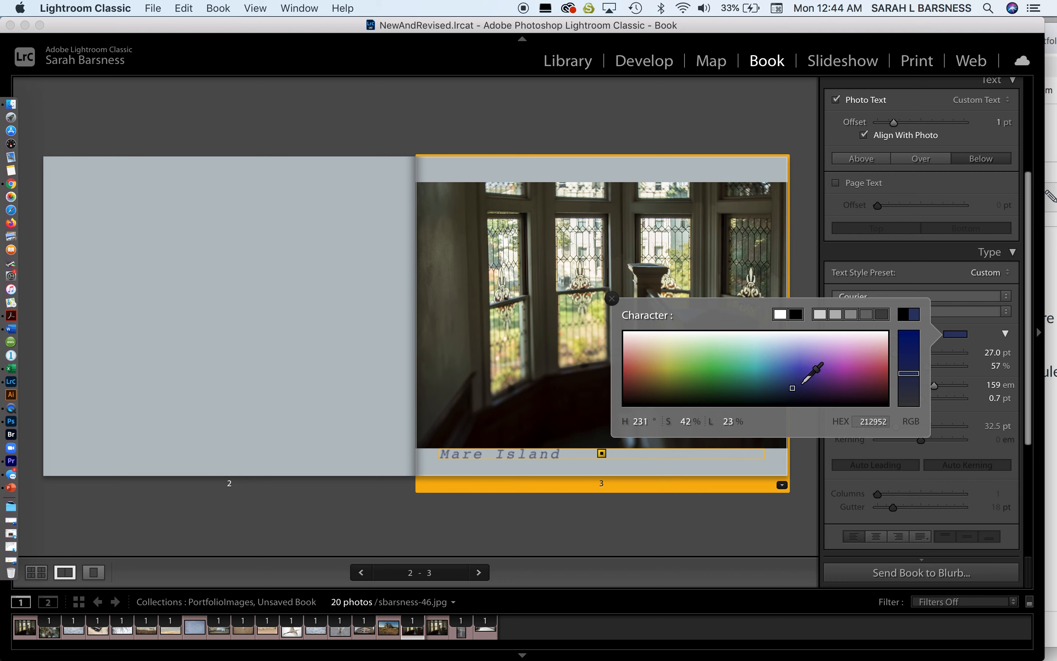
left_click(911, 363)
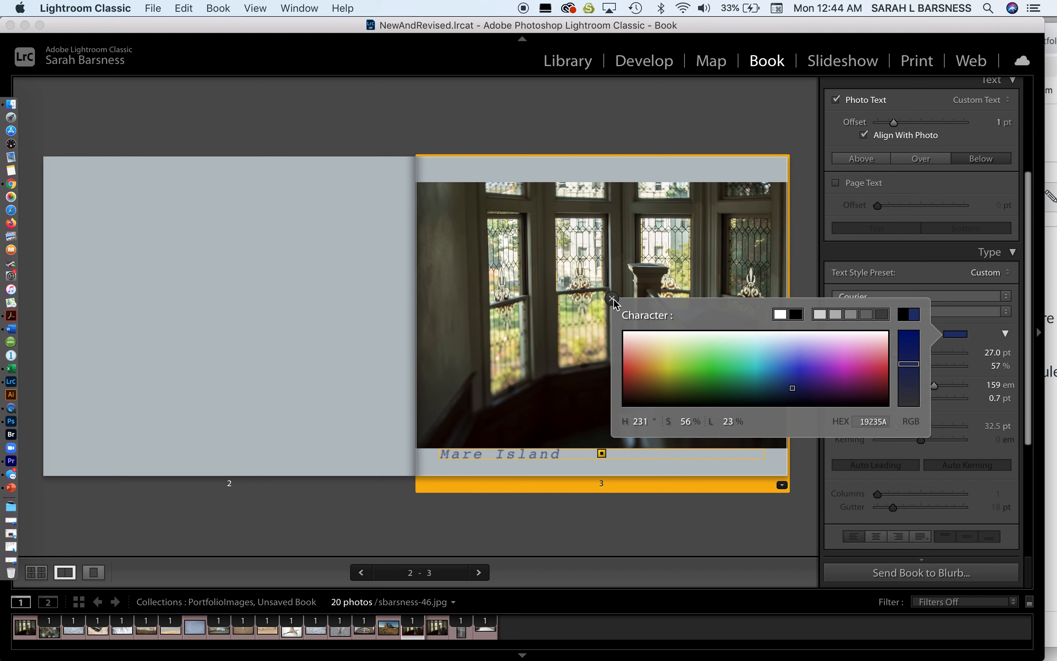
left_click(611, 298)
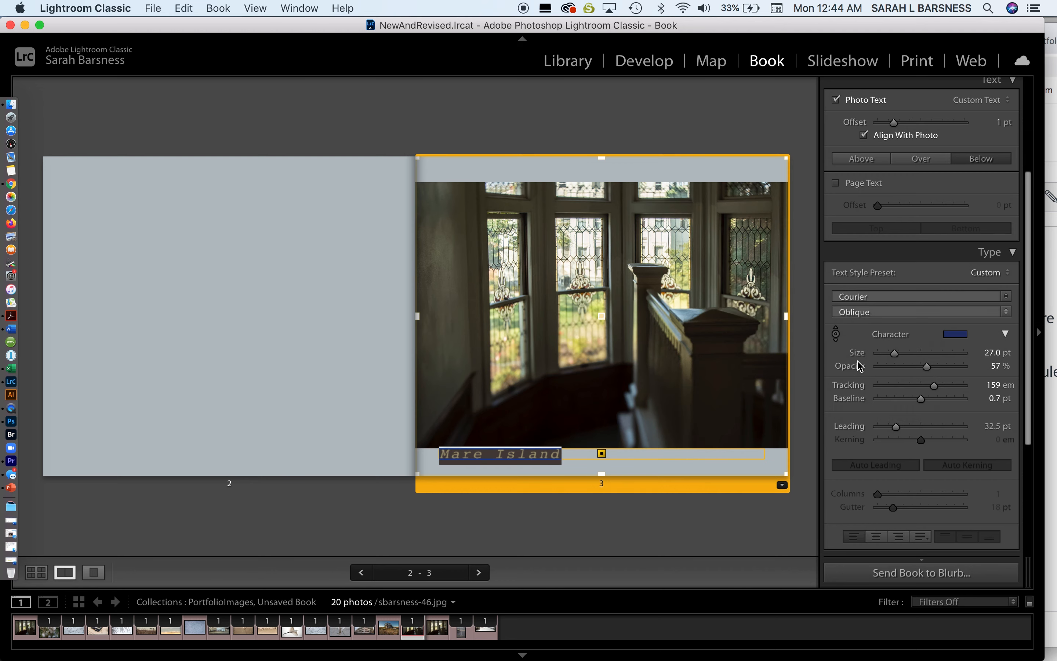
Step: Set the opacity of the whole "Mare Island" caption to 100 %
left_click(585, 456)
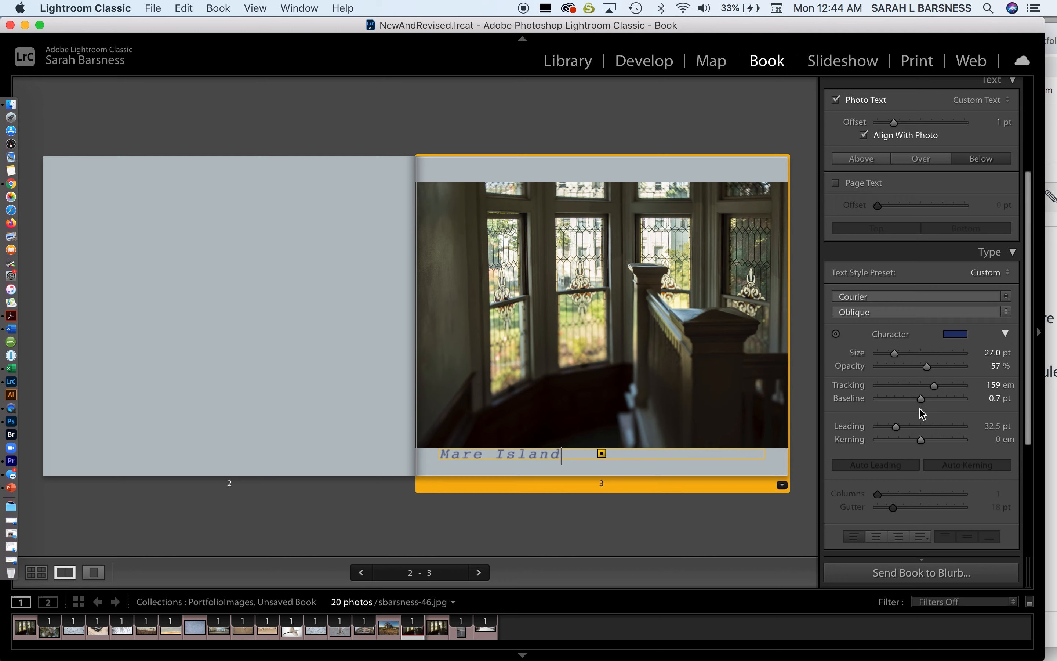
left_click_drag(926, 367, 1007, 368)
left_click_drag(581, 454, 402, 448)
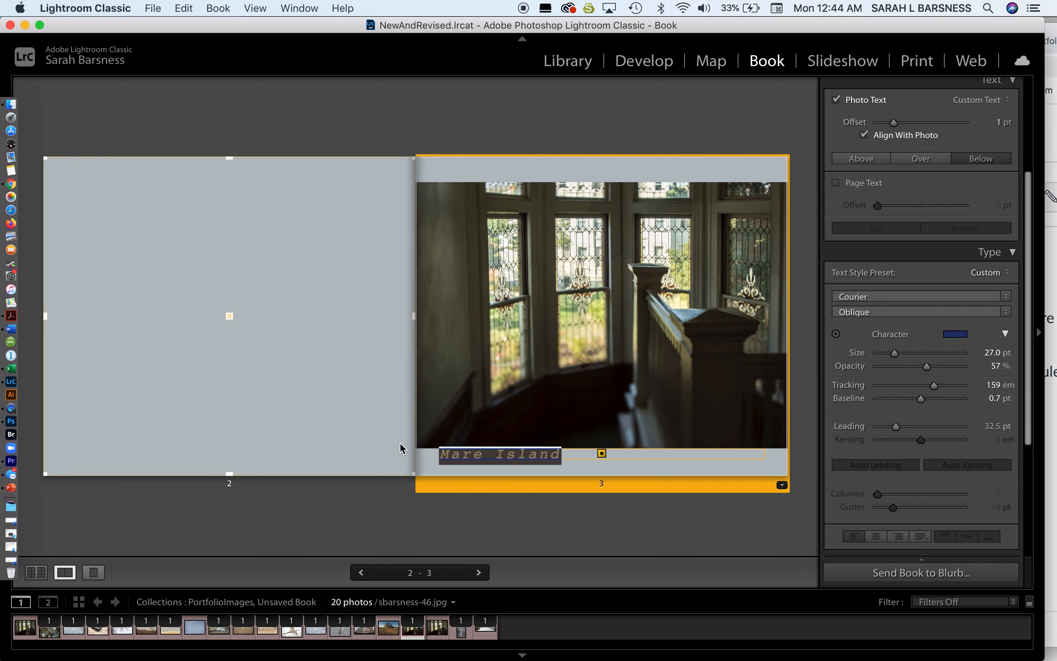
left_click_drag(926, 367, 994, 368)
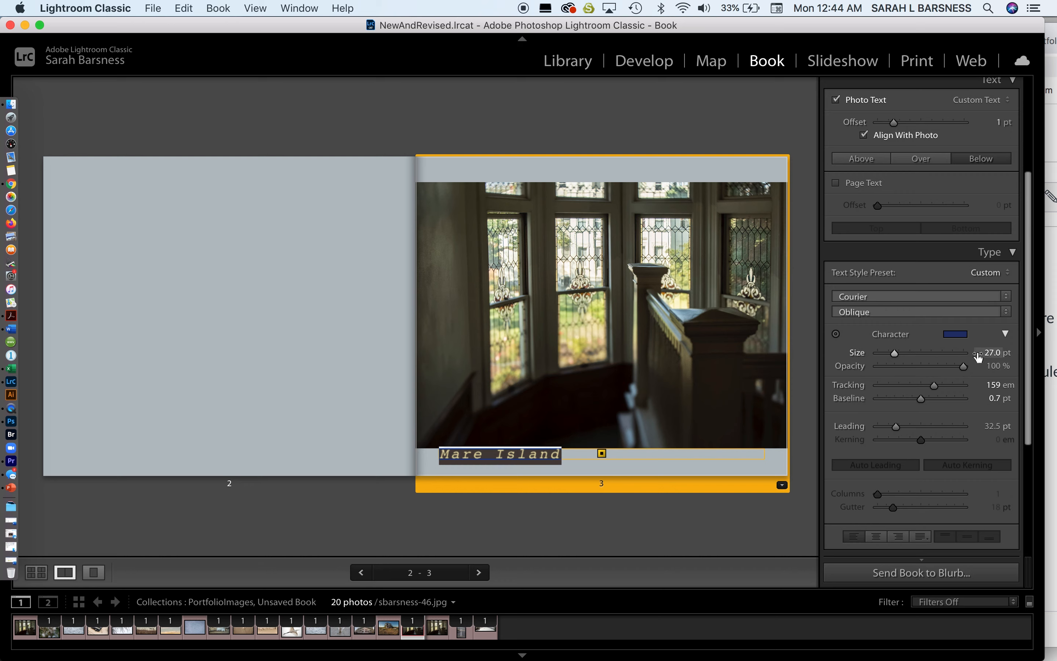
left_click(563, 457)
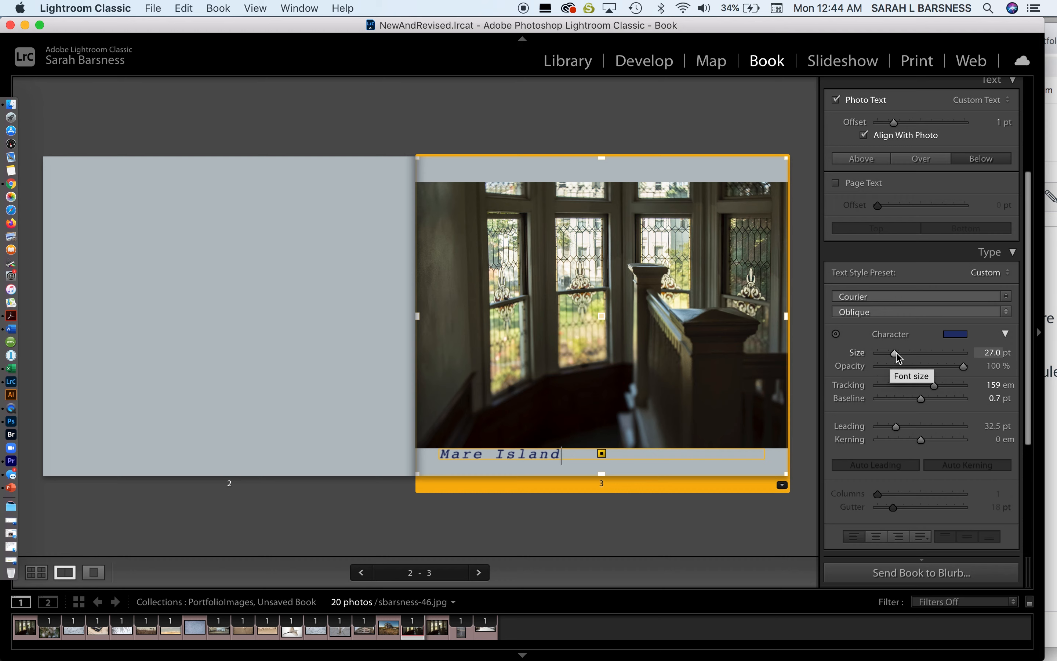
Step: Try font sizes of 48.2 pt and 30.2 pt for the caption and set the whole caption to 23.3 pt
left_click_drag(895, 354, 912, 354)
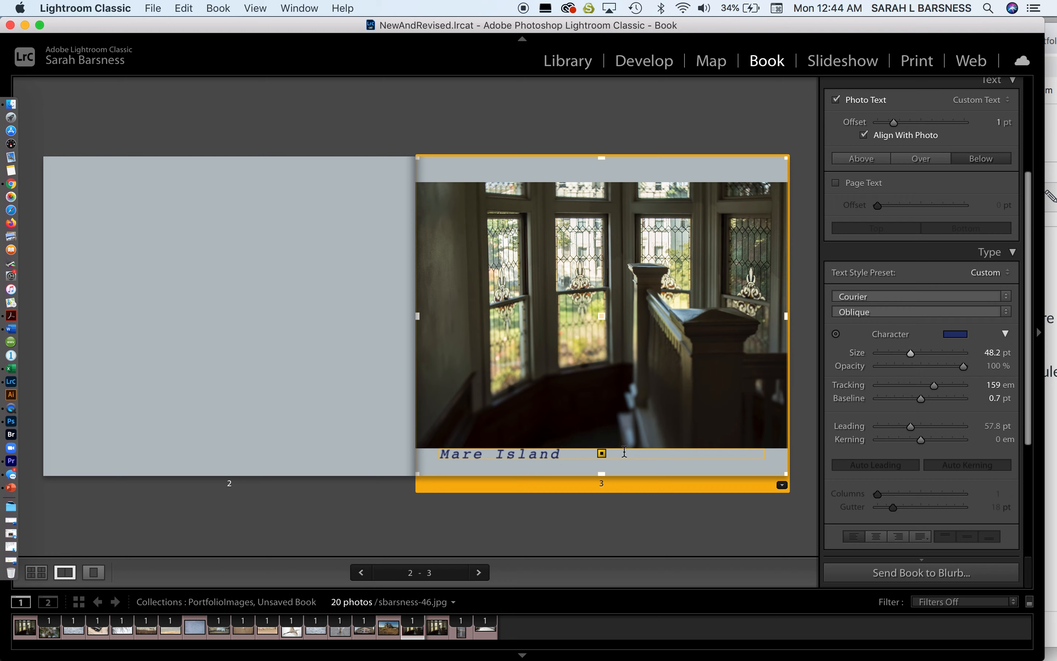
key("super+z")
left_click_drag(561, 454, 398, 451)
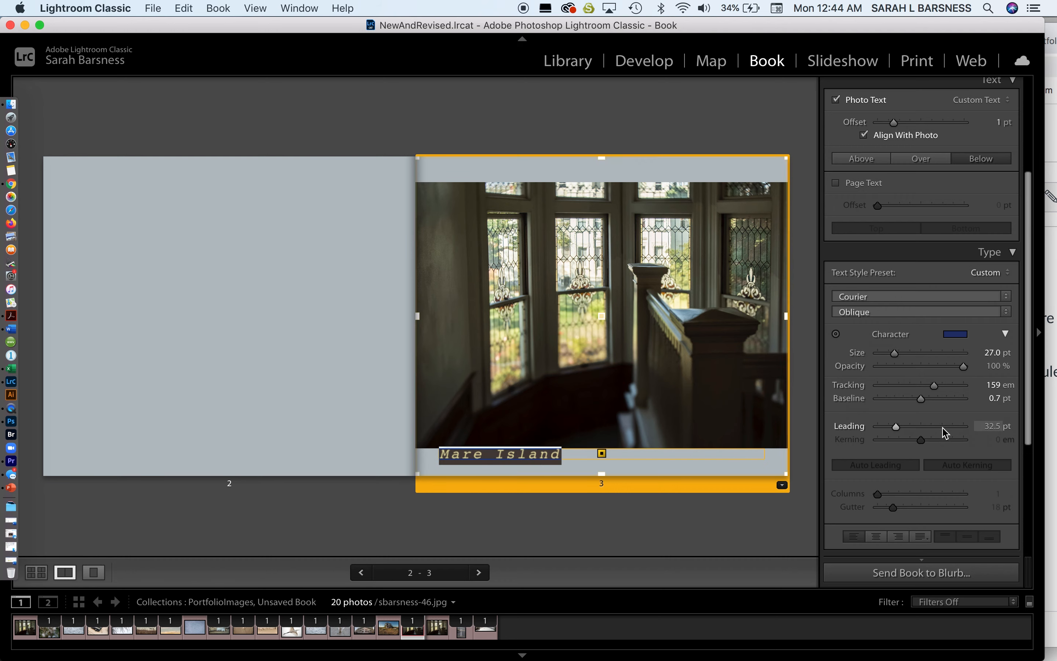
left_click_drag(894, 354, 896, 356)
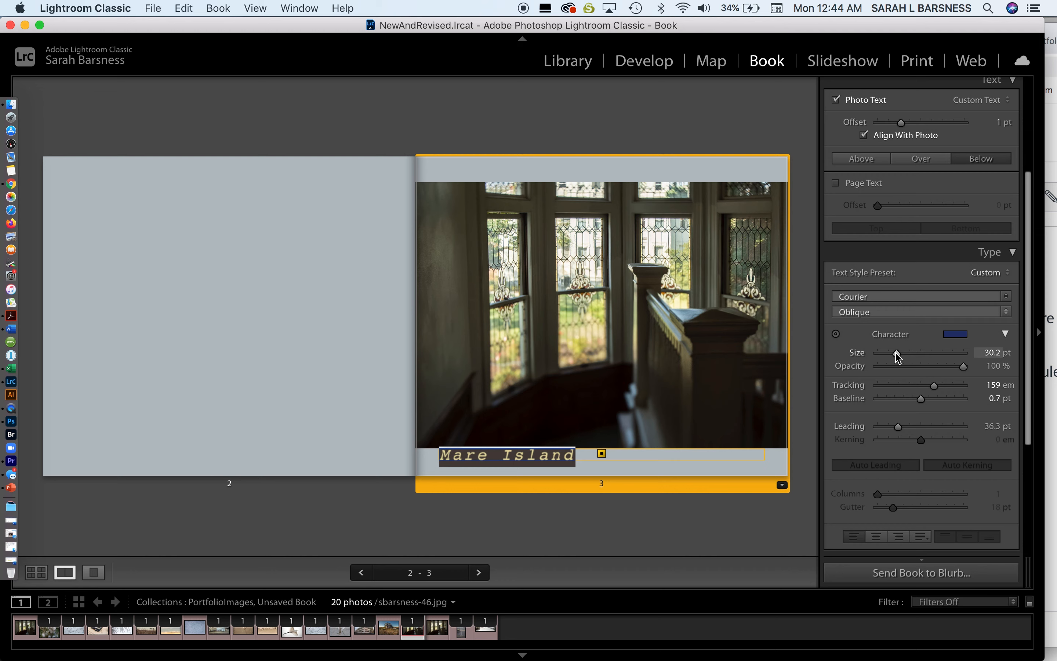
left_click(678, 452)
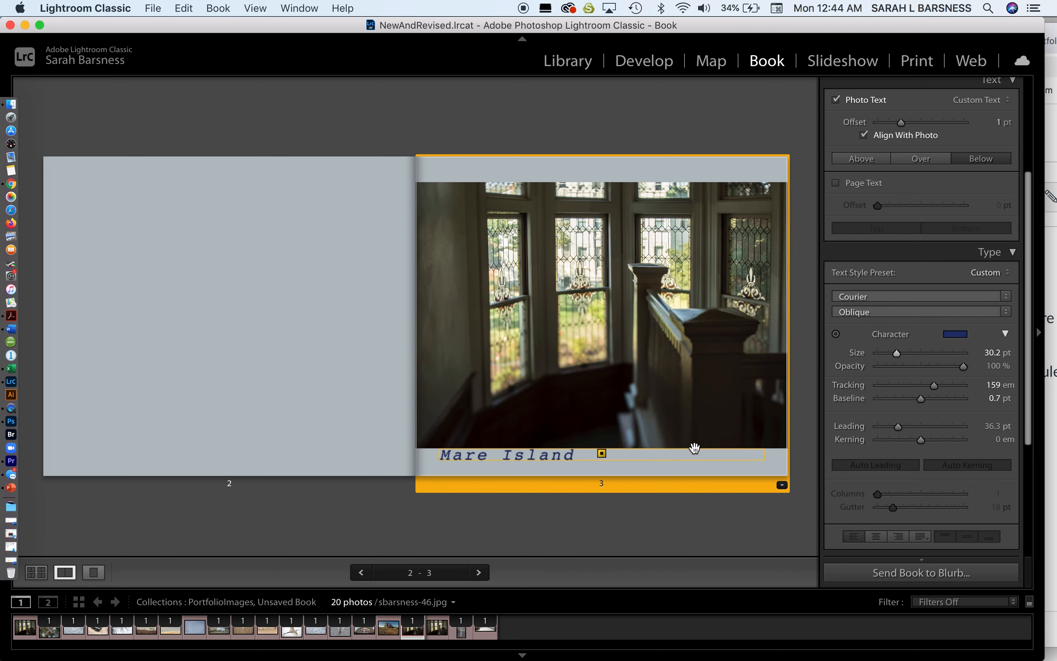
left_click_drag(581, 456, 382, 448)
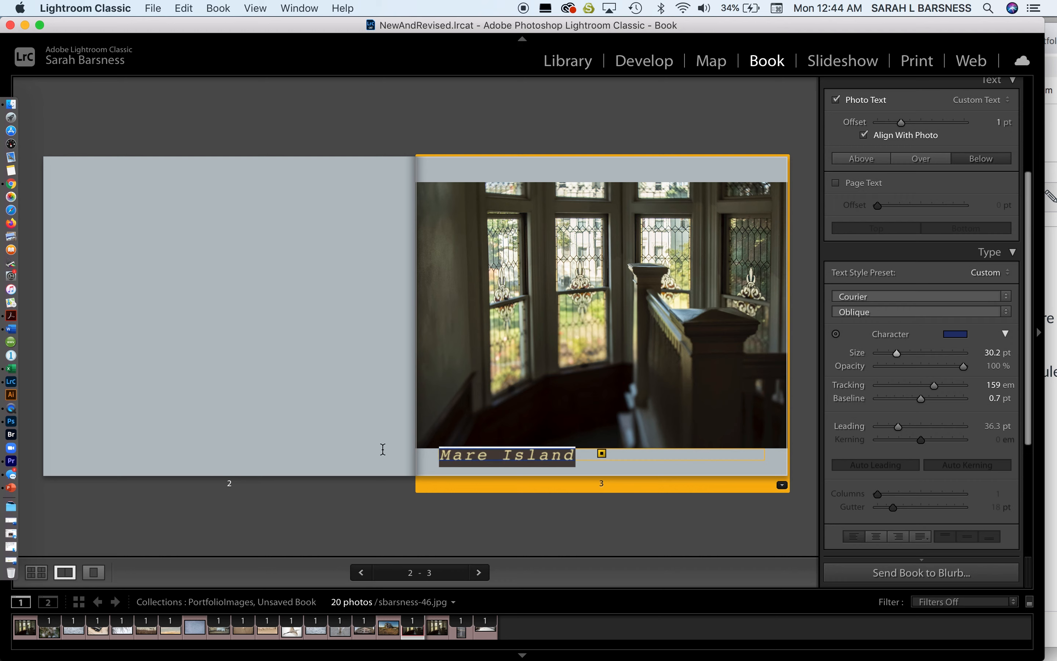
left_click_drag(896, 355, 891, 355)
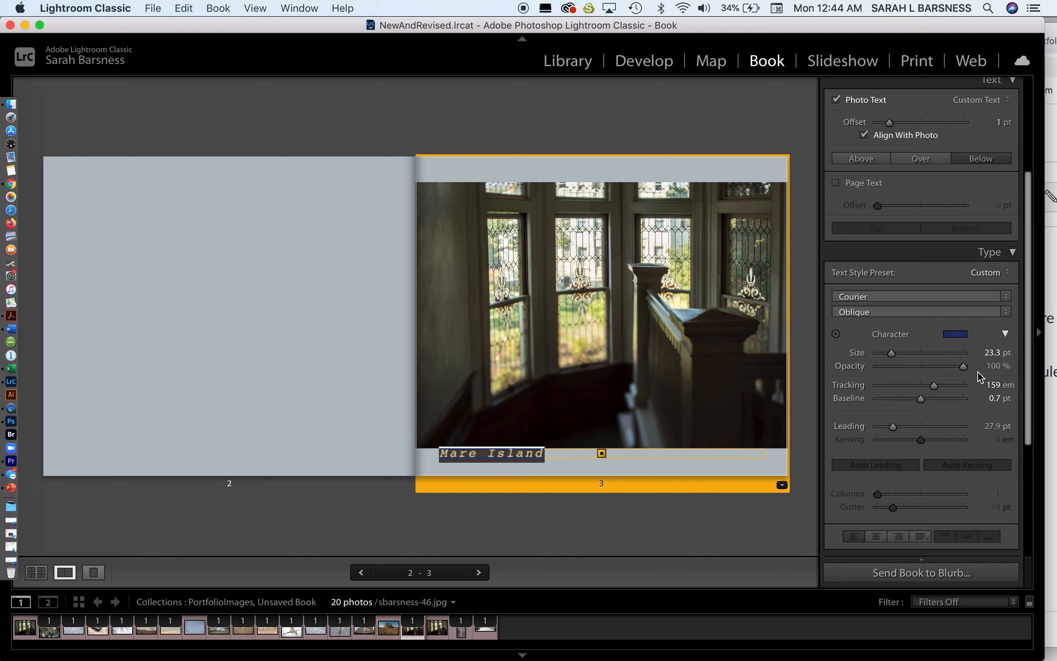
Step: Set the whole caption's opacity to 49 %, tracking to 82 em, baseline shift to −7.4 pt and leading to 1.0 pt
left_click_drag(963, 366, 926, 390)
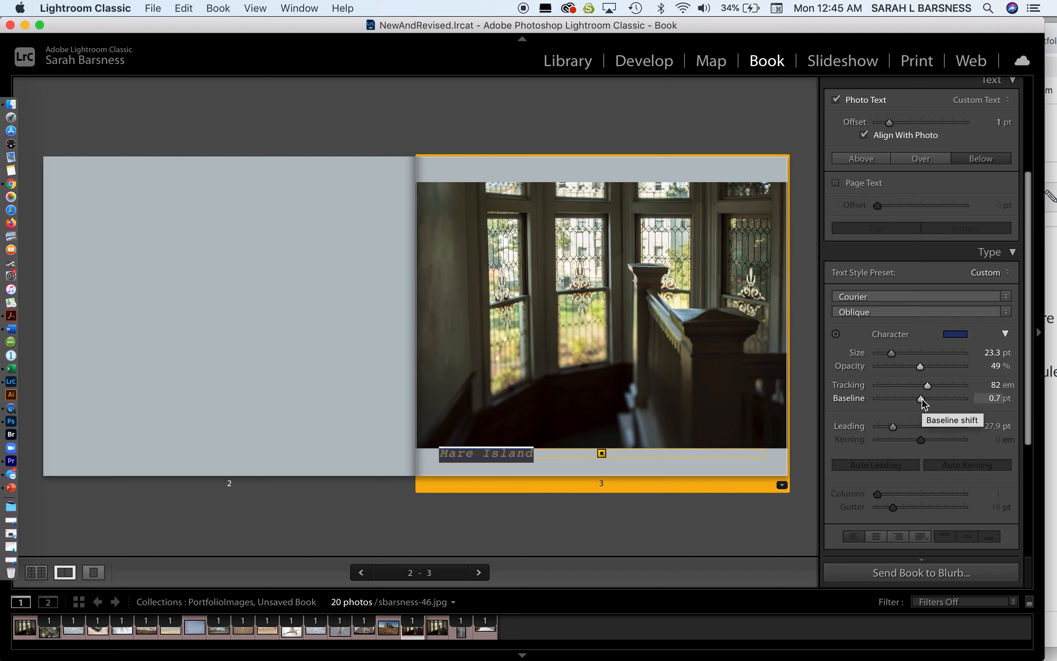
left_click_drag(922, 401, 887, 404)
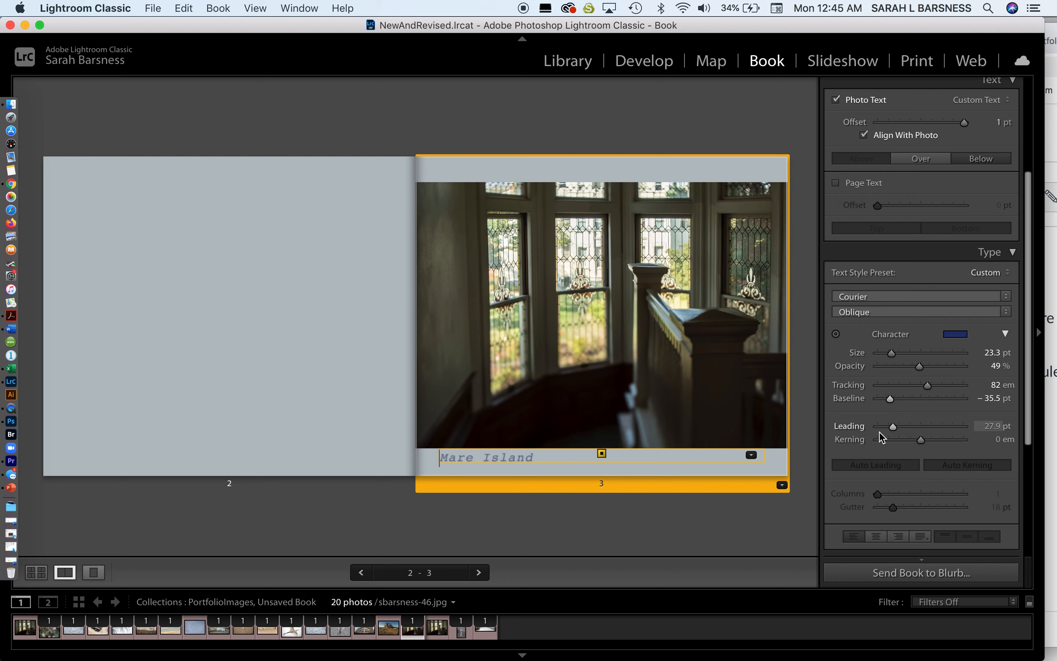
left_click_drag(535, 456, 396, 452)
left_click_drag(892, 426, 857, 439)
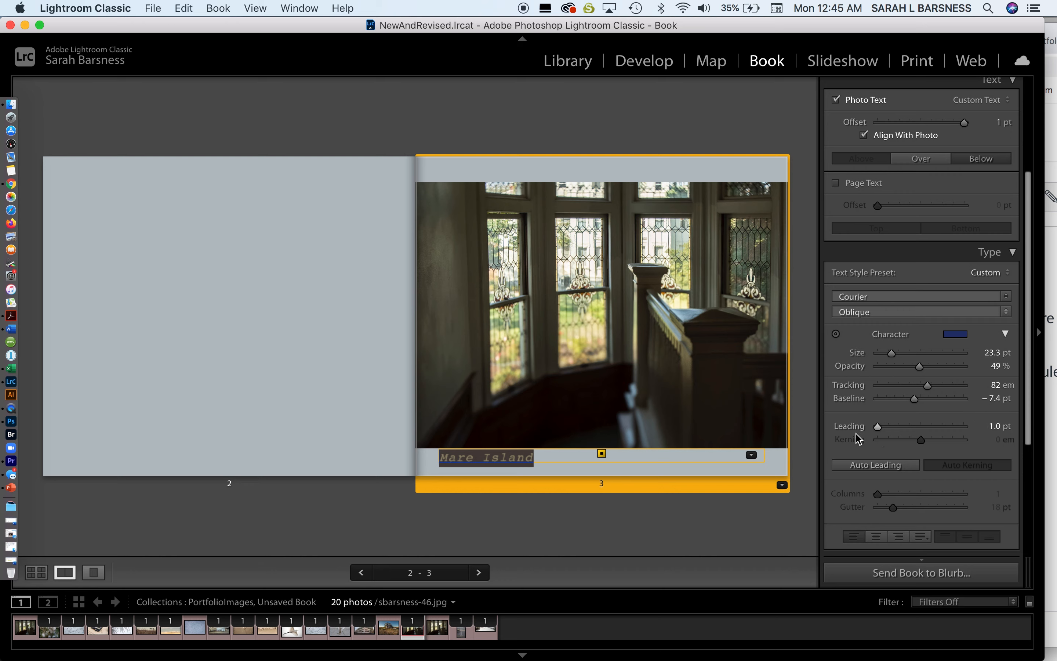
left_click(579, 460)
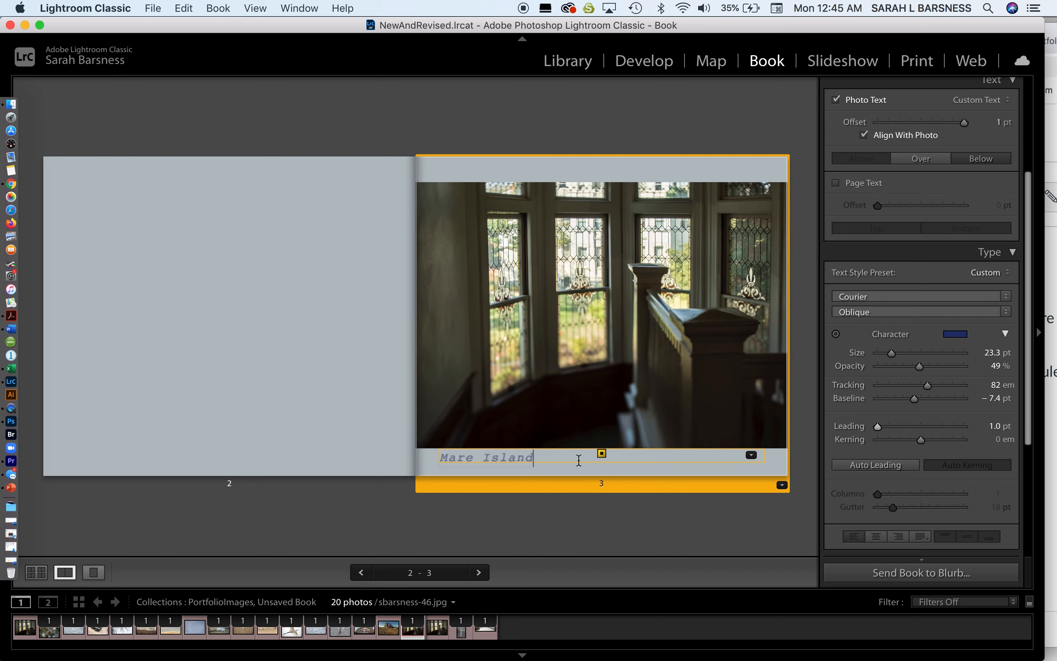
Step: Try centring the whole caption under the photo and align it to the right
scroll(900, 454, "down", 5)
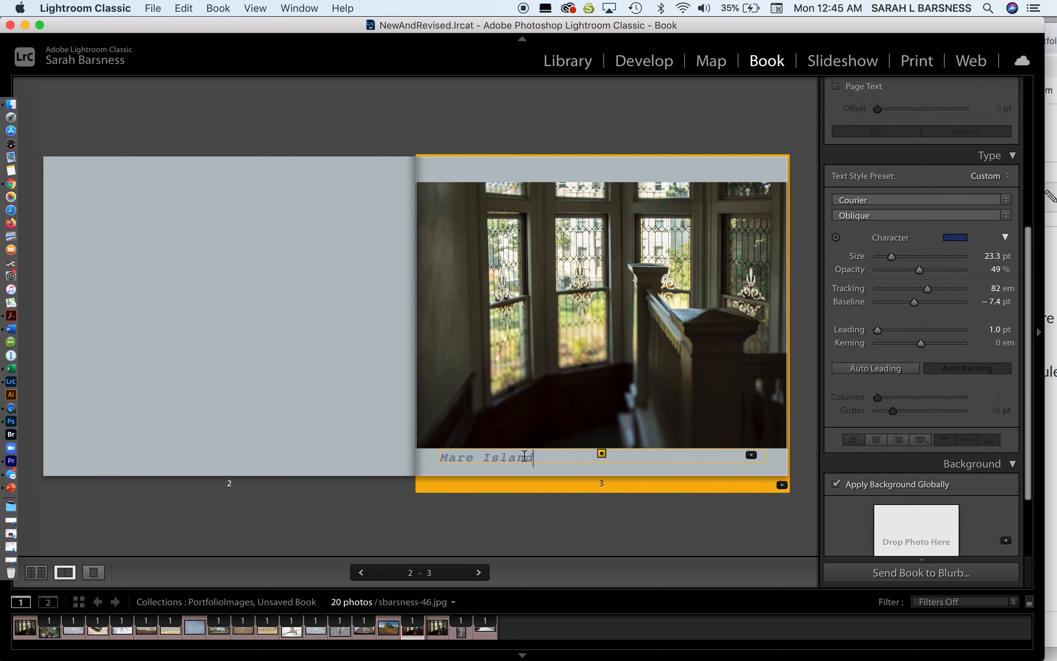
left_click_drag(535, 456, 400, 457)
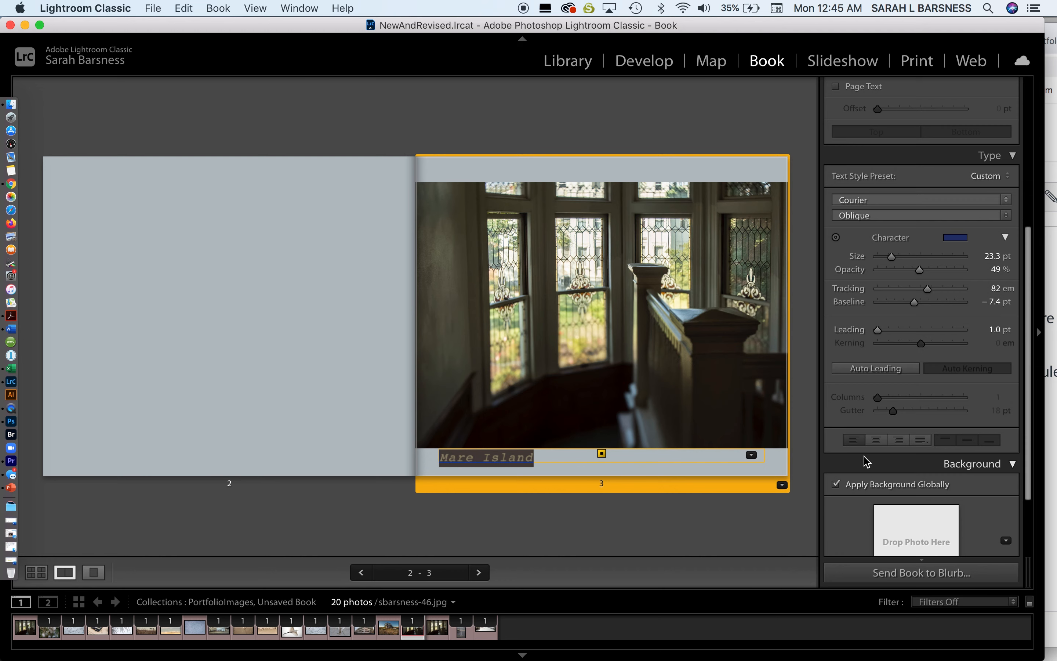
left_click(876, 439)
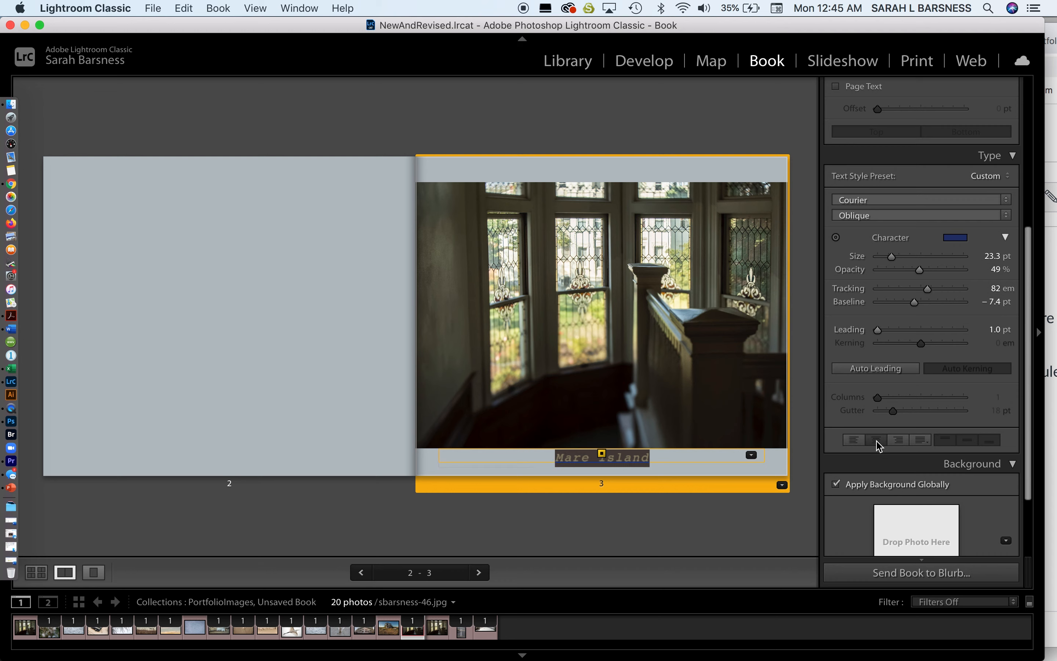
left_click(899, 440)
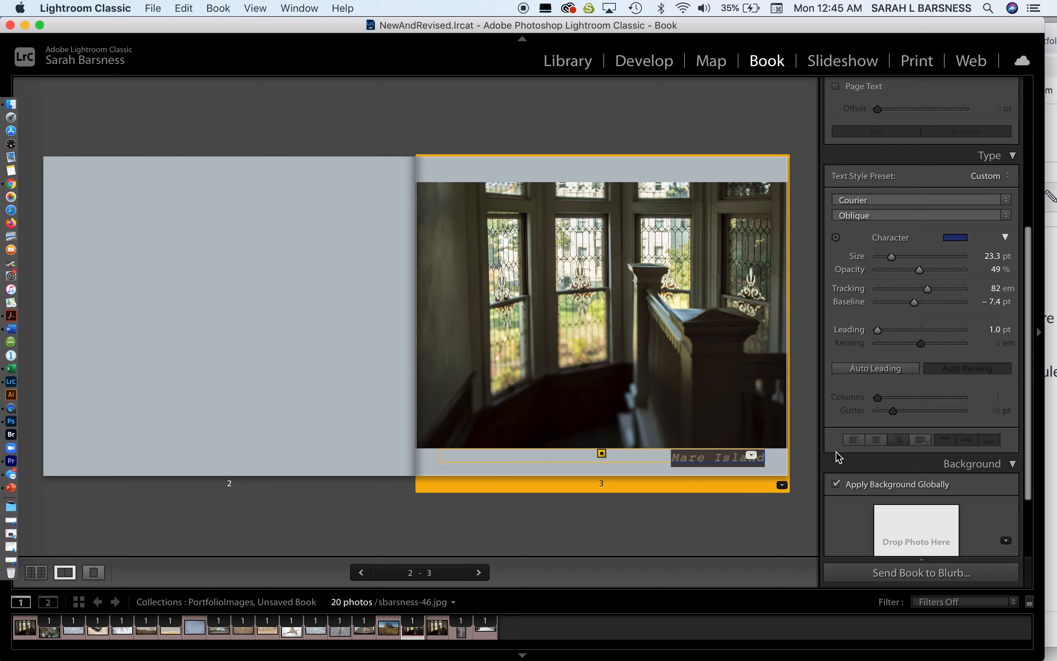
left_click(854, 440)
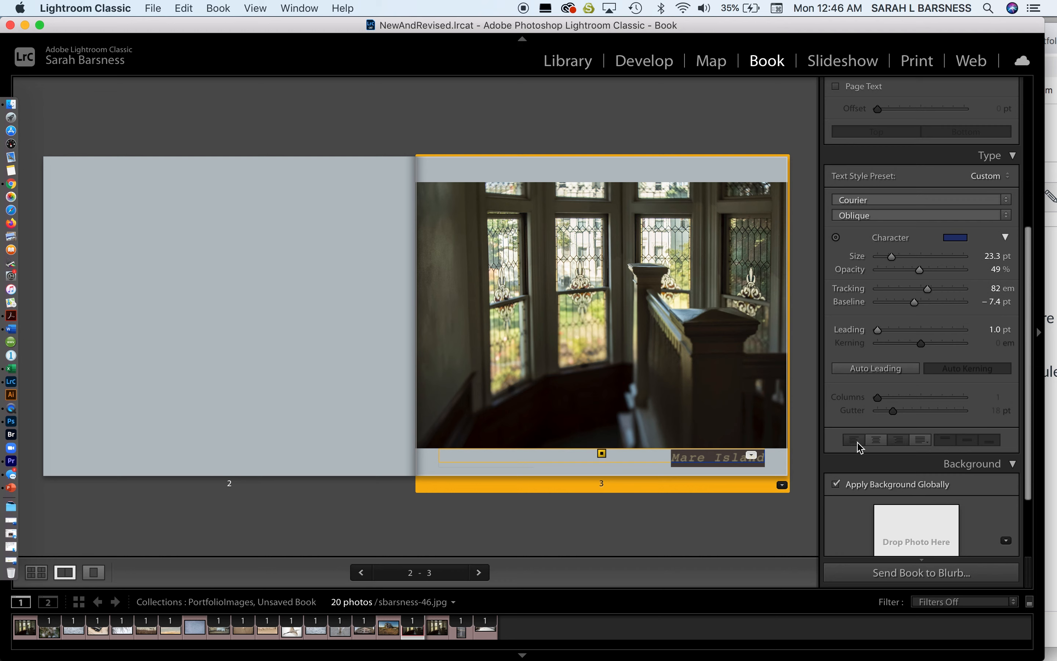
left_click(900, 441)
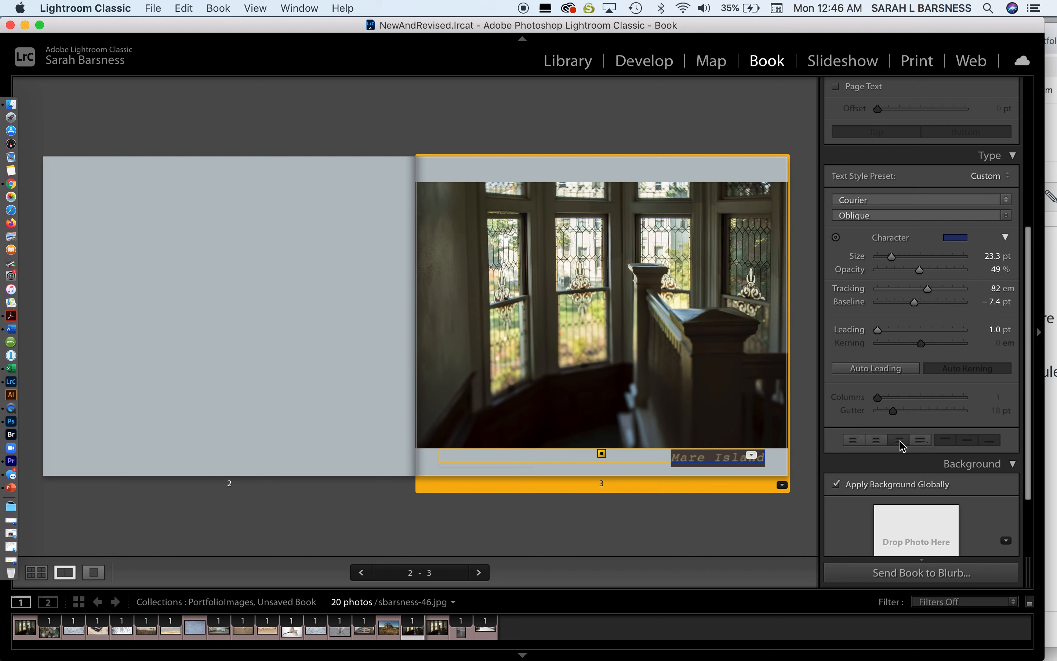
left_click(768, 455)
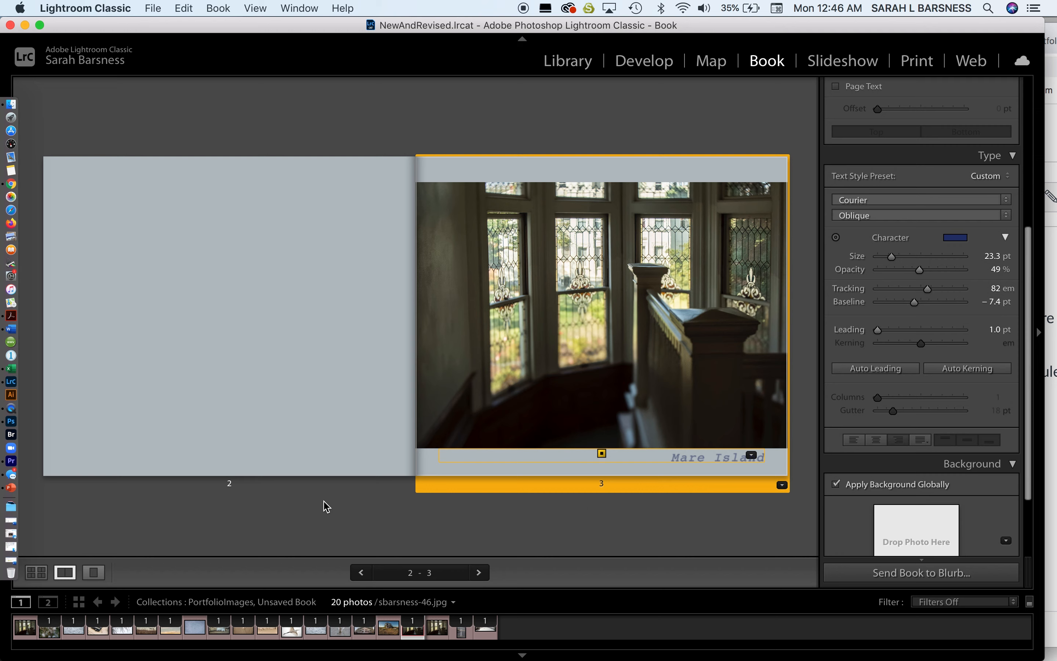
Step: Try adding photo text to the blank page 2 and remove it again
left_click(257, 431)
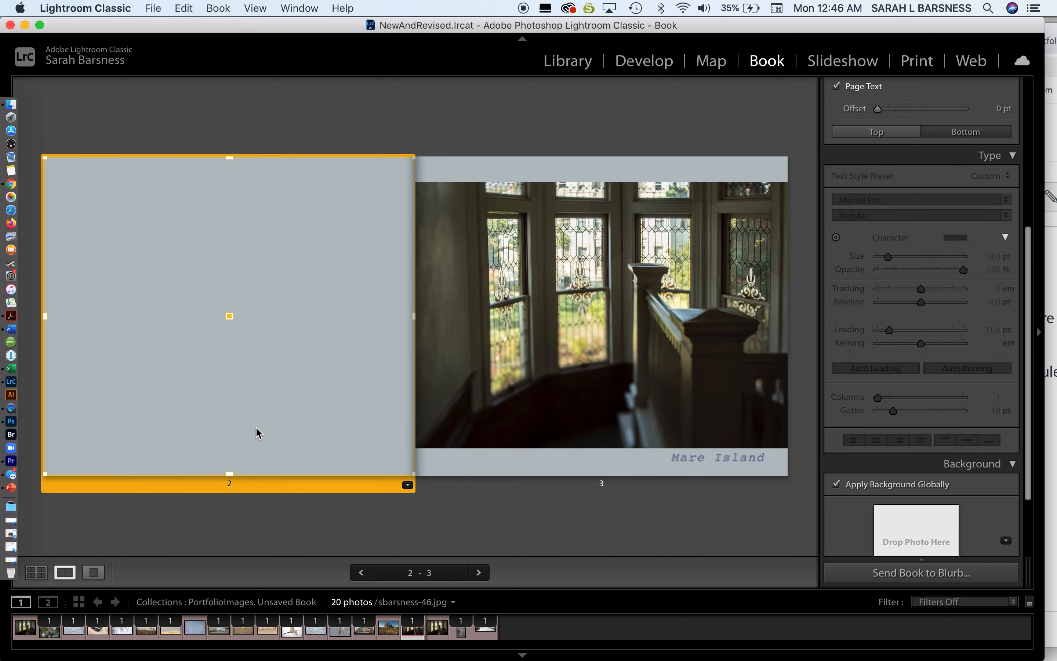
scroll(852, 304, "up", 5)
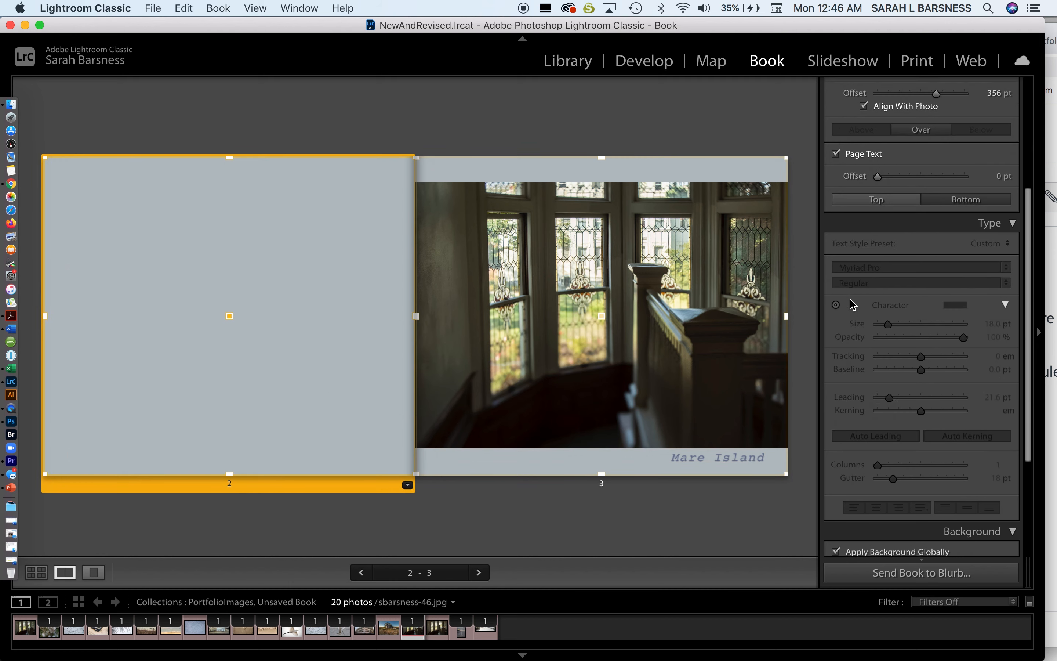
scroll(851, 262, "up", 3)
left_click(835, 219)
mouse_move(249, 457)
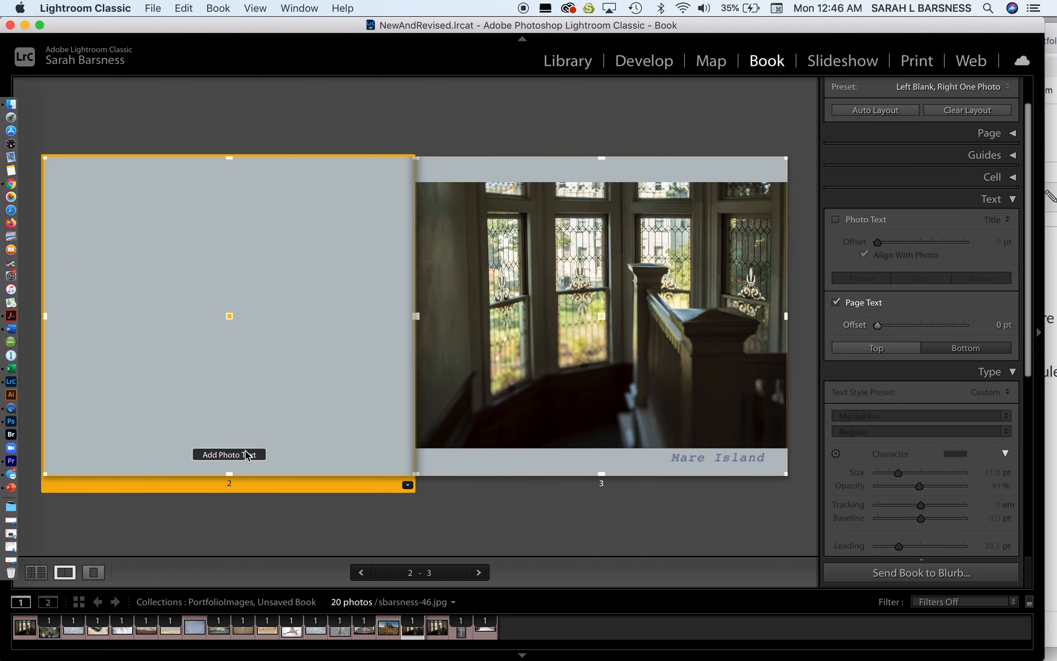
left_click(239, 456)
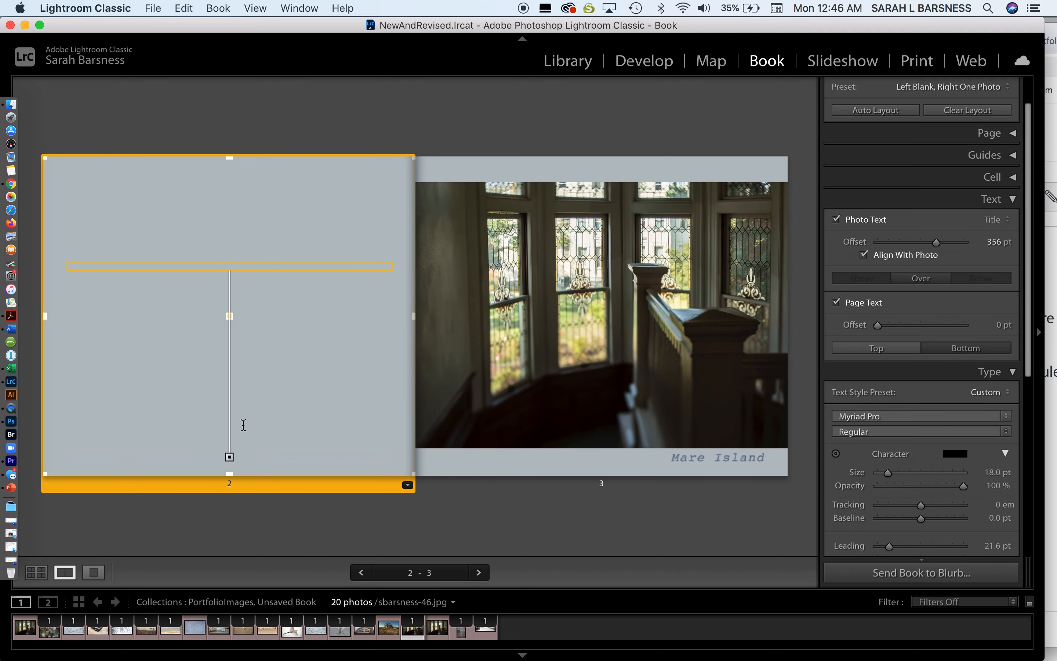
left_click(836, 219)
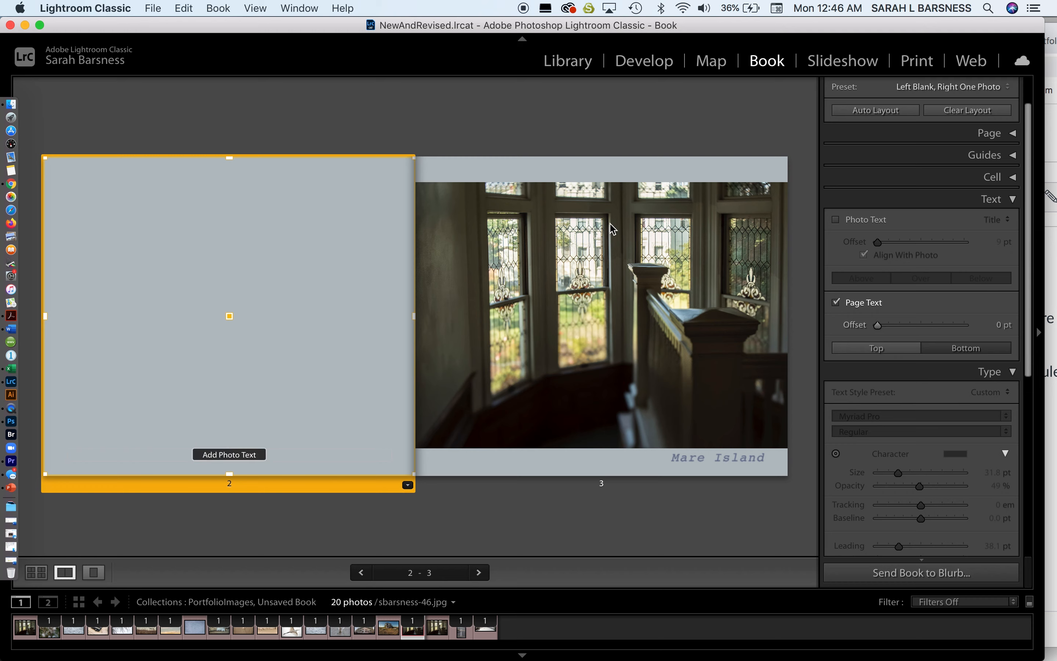
Step: Turn on page text for page 2 and place the cursor in its text box
left_click(834, 307)
left_click(835, 306)
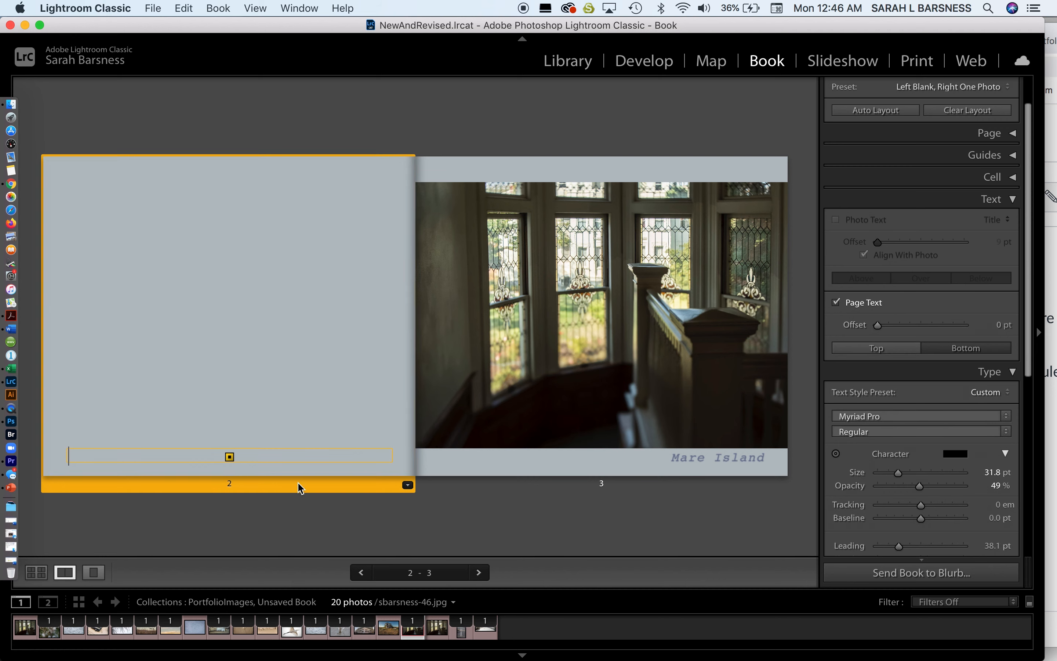
left_click(304, 439)
left_click(128, 480)
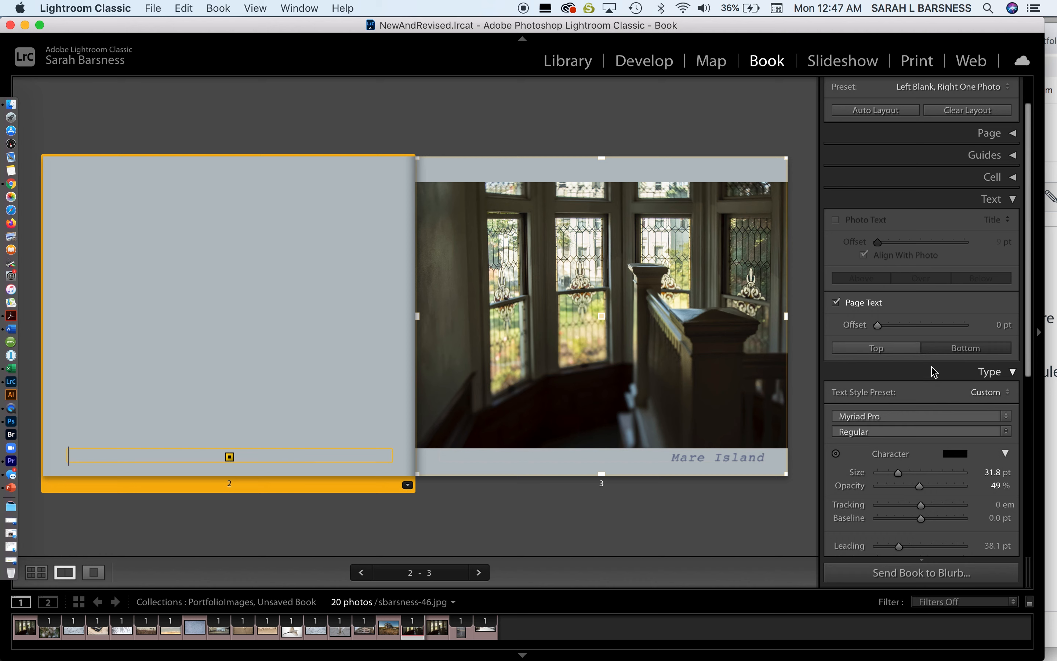
Step: Try anchoring page 2's text box at the page top, and anchor it to the bottom with a 284 pt offset
left_click(876, 349)
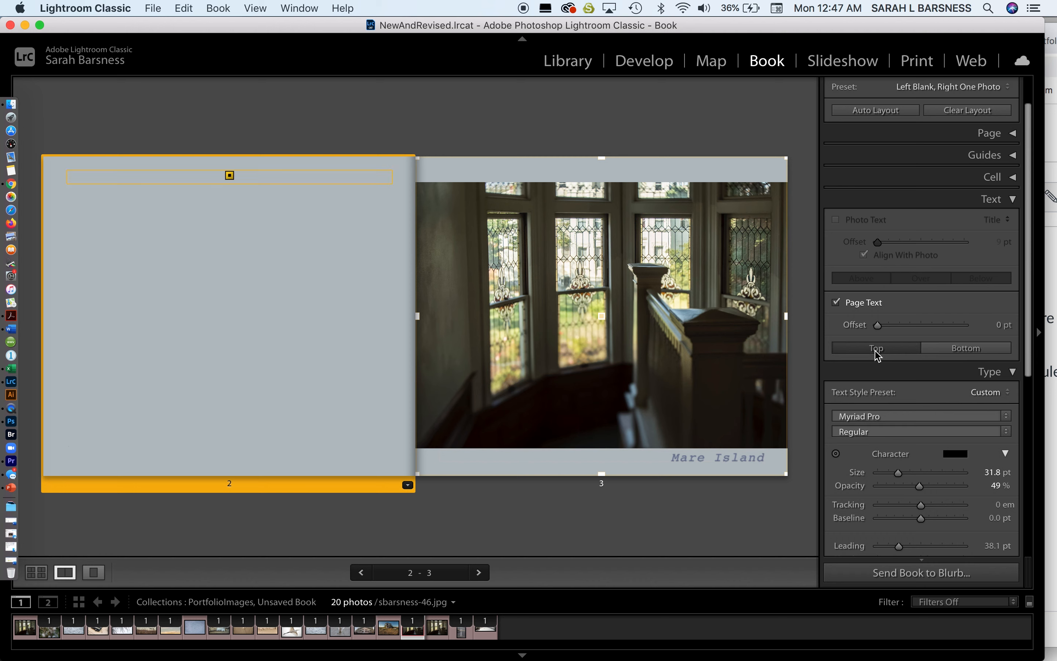
left_click(979, 348)
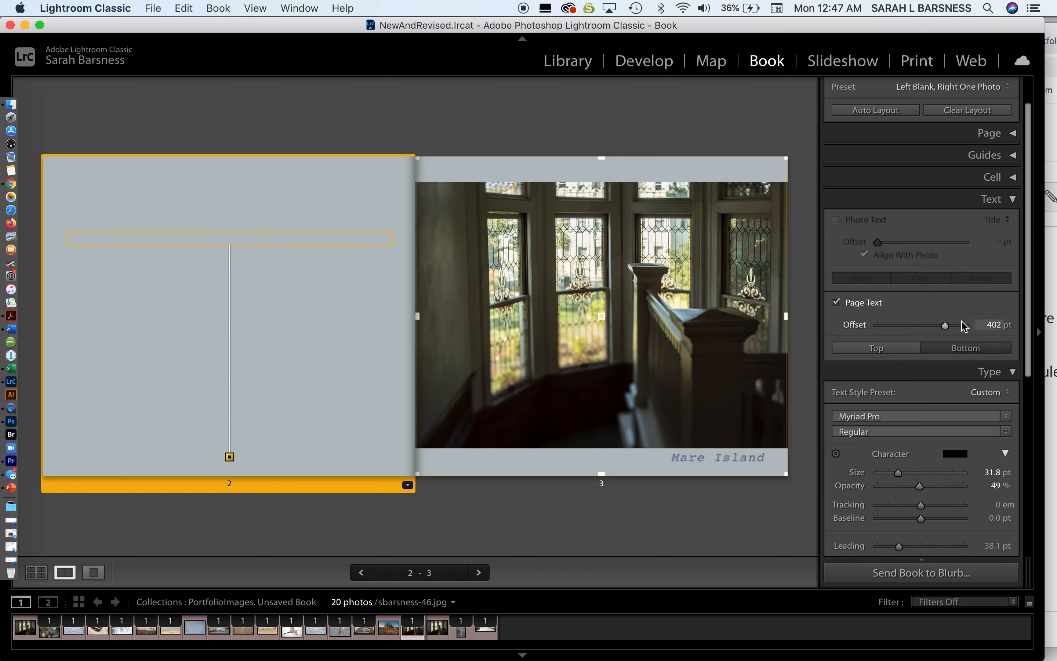
left_click_drag(964, 325, 925, 328)
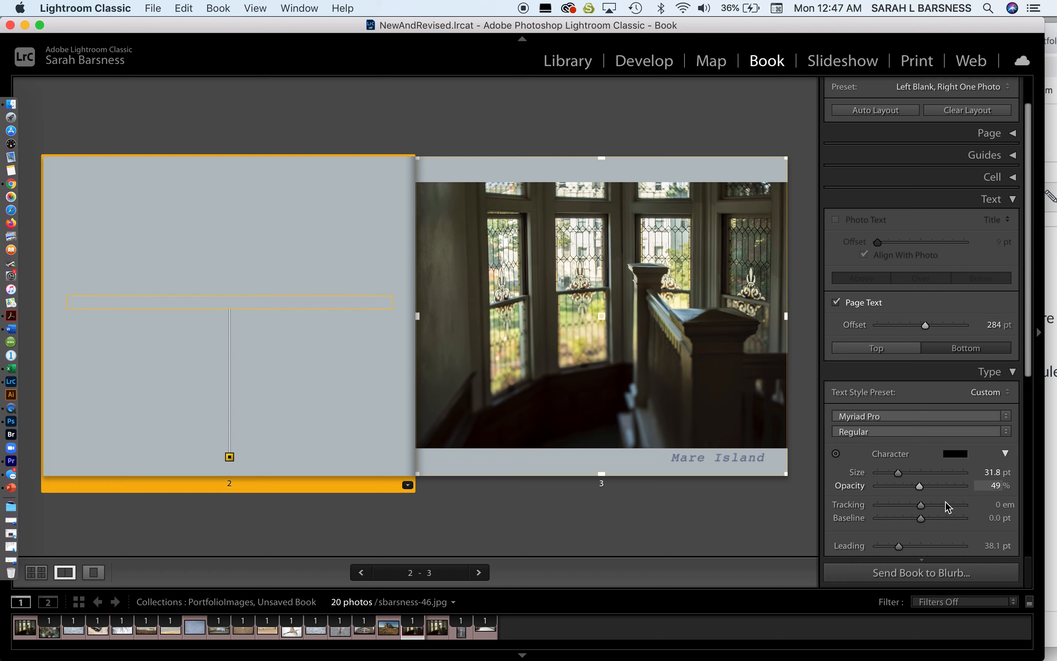
Step: Try Britannic Bold for page 2's text and set its font to Baskerville
left_click(1006, 418)
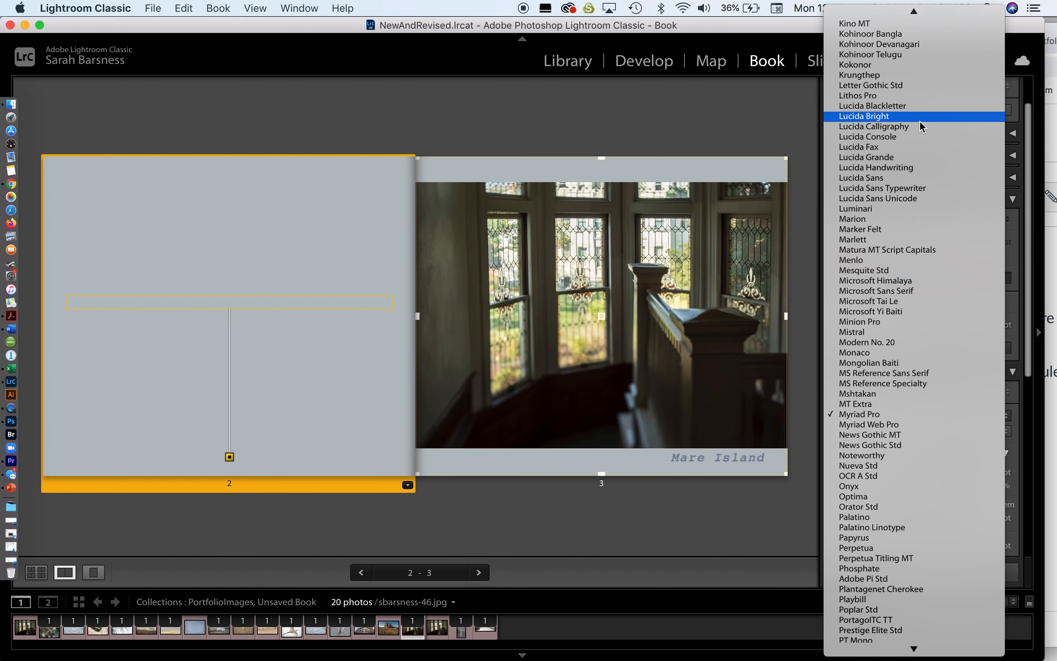
mouse_move(871, 4)
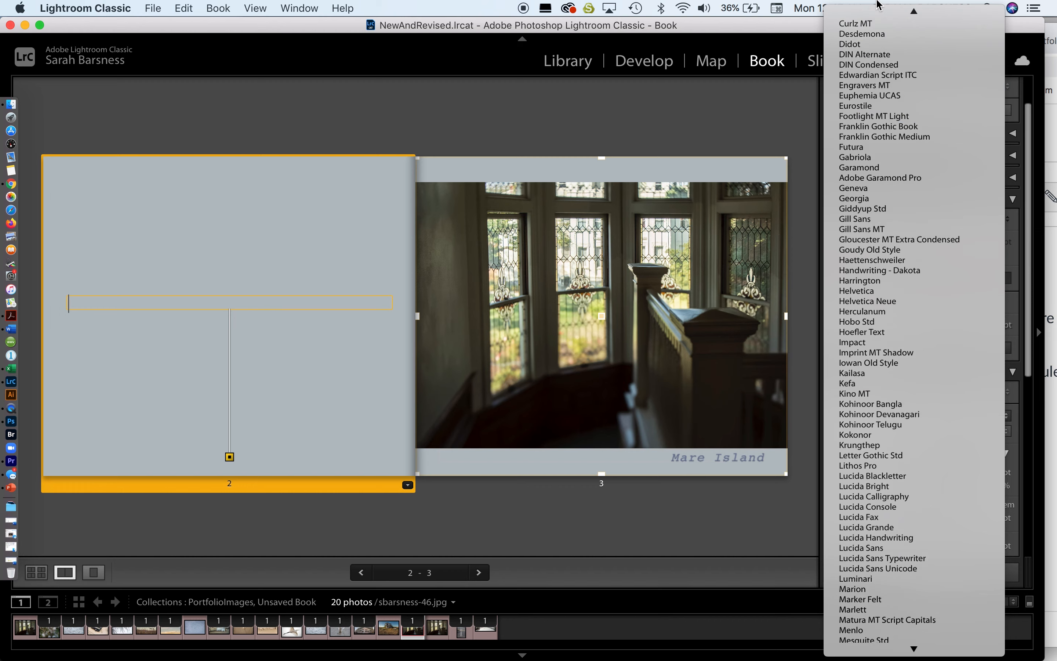
left_click(970, 320)
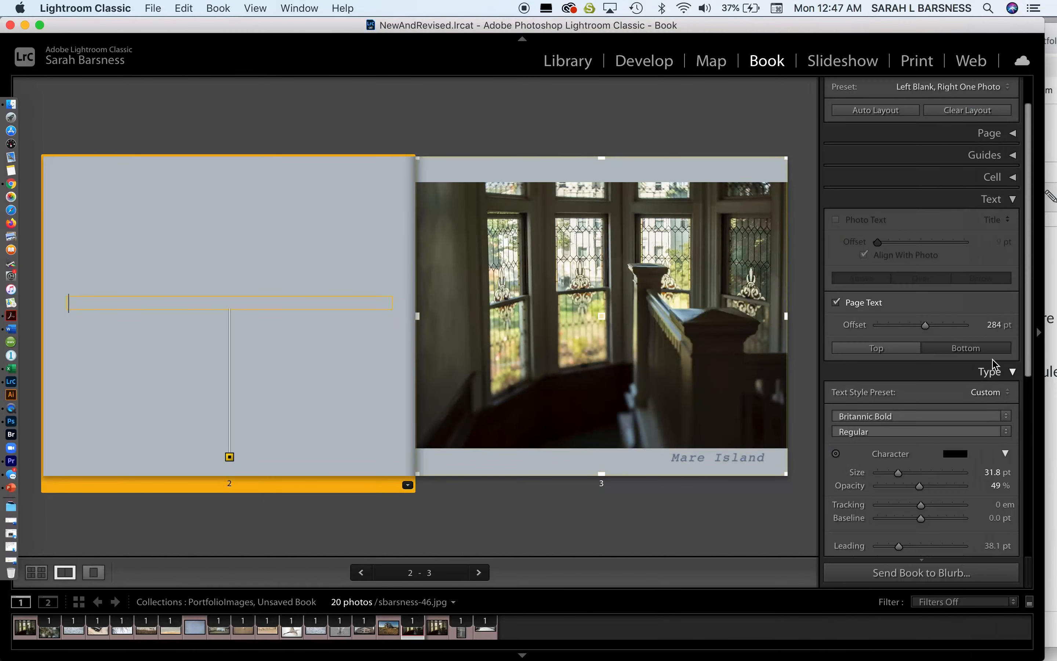
left_click(998, 416)
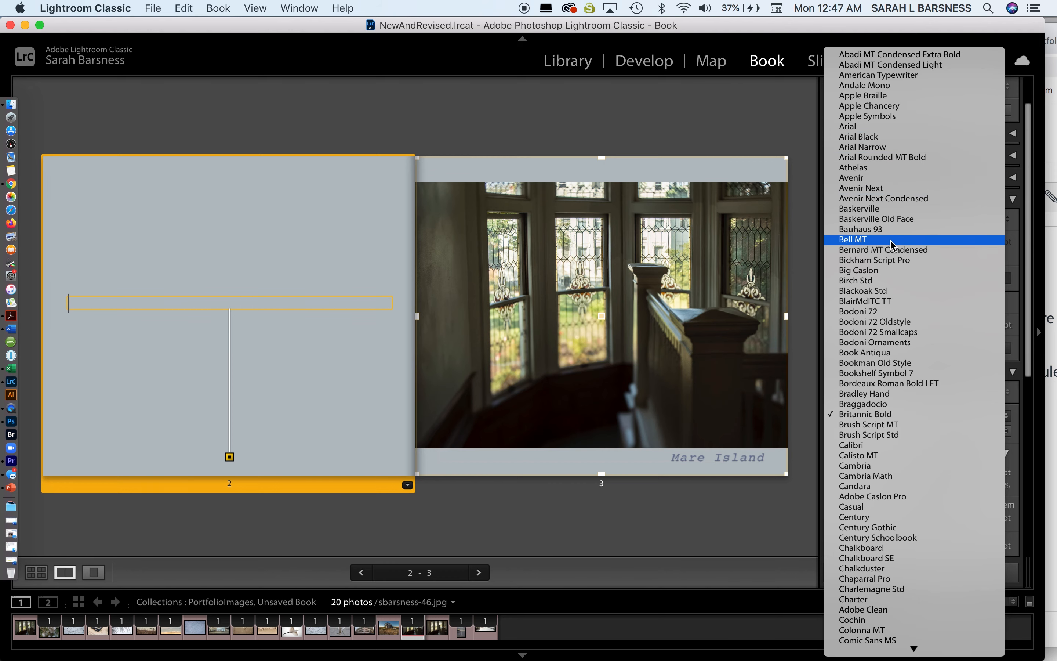
left_click(892, 209)
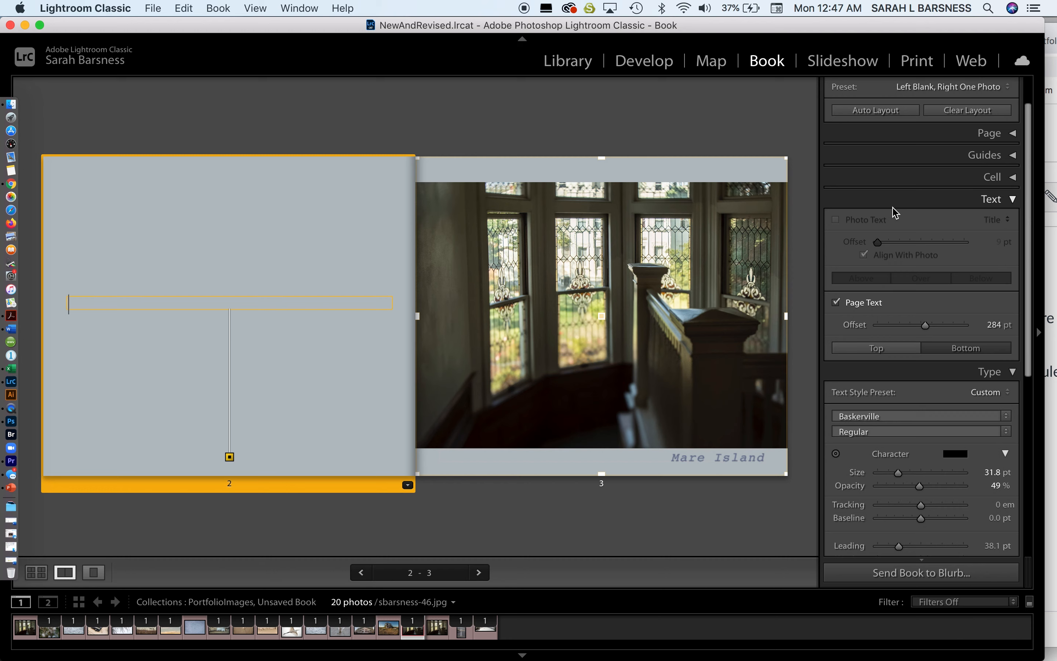
Step: Enter "Mare Island is an historic and fascinating place with boatyards, industrial building and 19th century military housing" as the text on page 2
type("T")
key("BackSpace")
type("Mare Is")
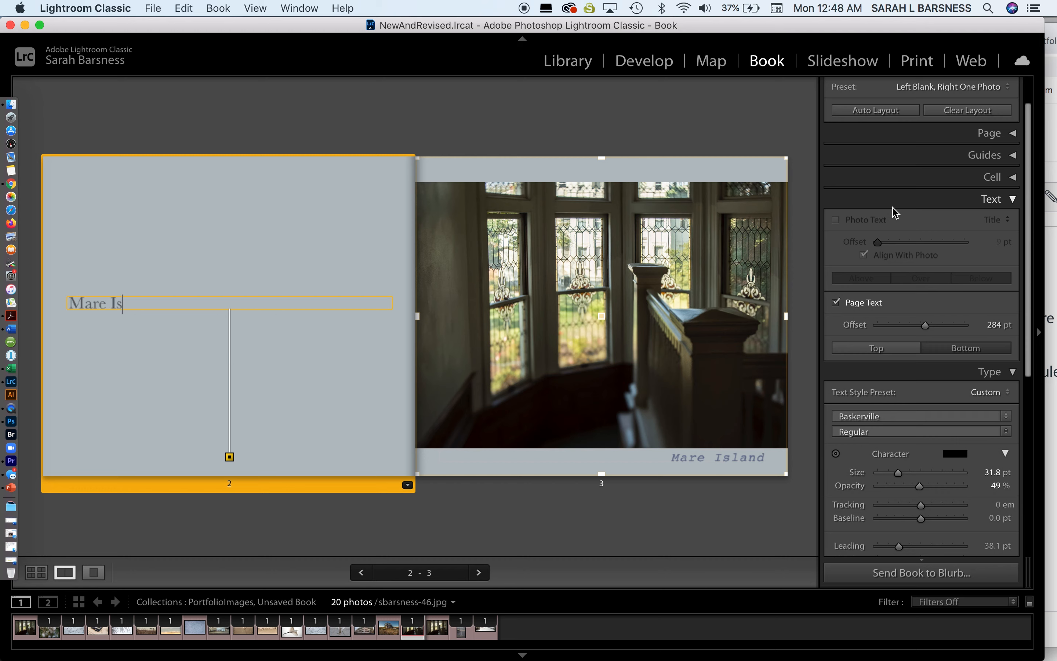
key("BackSpace")
key("BackSpace")
type("sland")
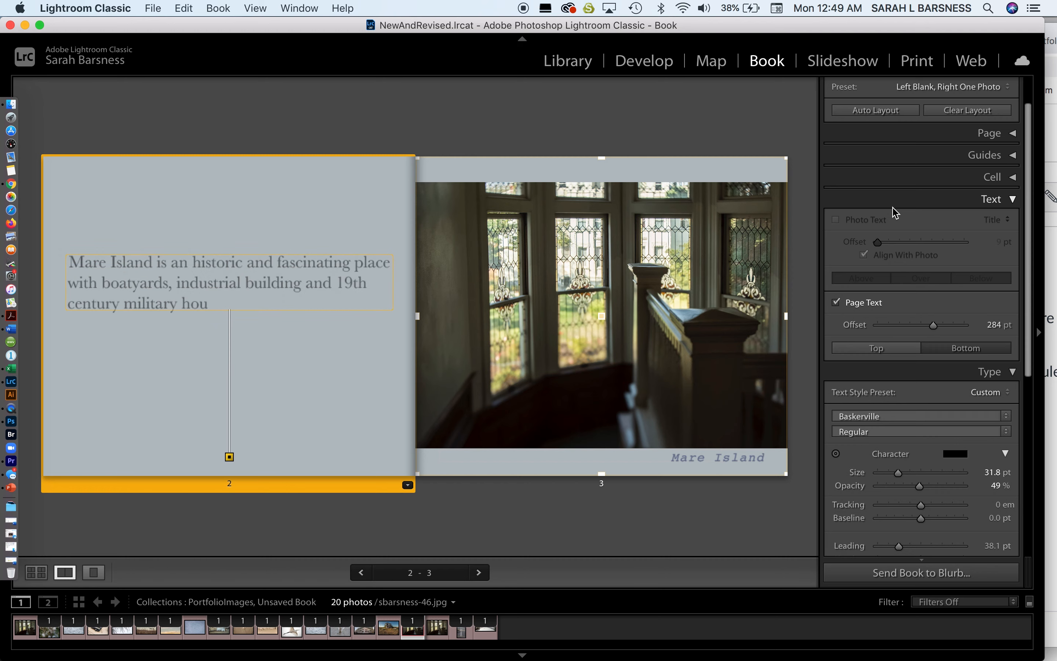
type("ng")
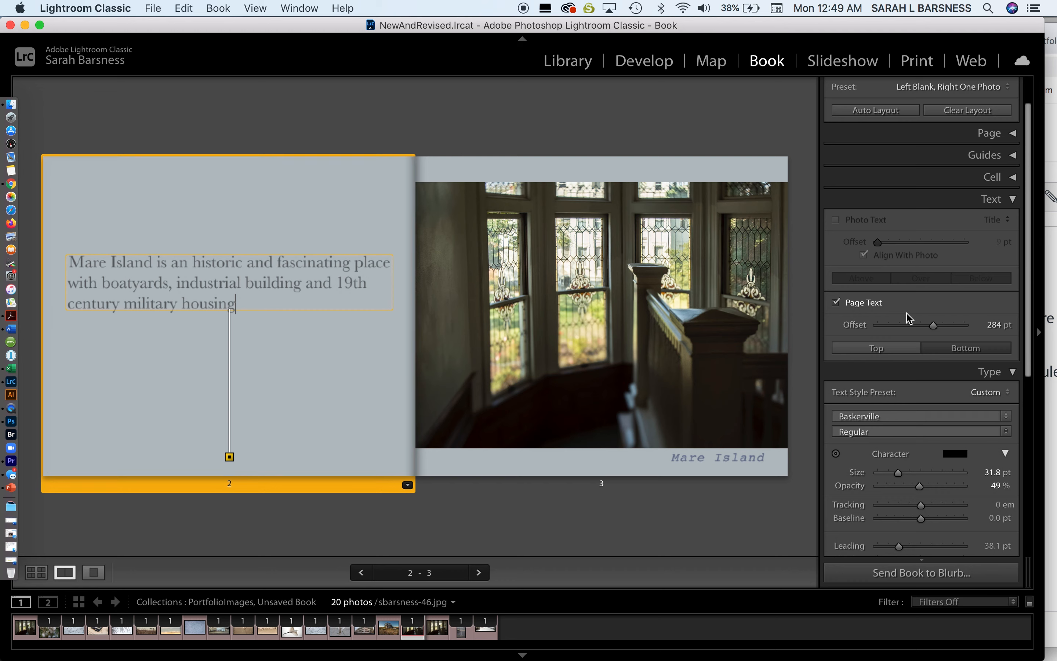
Step: Try a 67.1 pt font size for all of page 2's text, and set it to 27.6 pt with a 221 pt offset
mouse_move(933, 326)
left_mouse_down()
mouse_move(917, 326)
mouse_move(946, 327)
mouse_move(932, 316)
left_mouse_up()
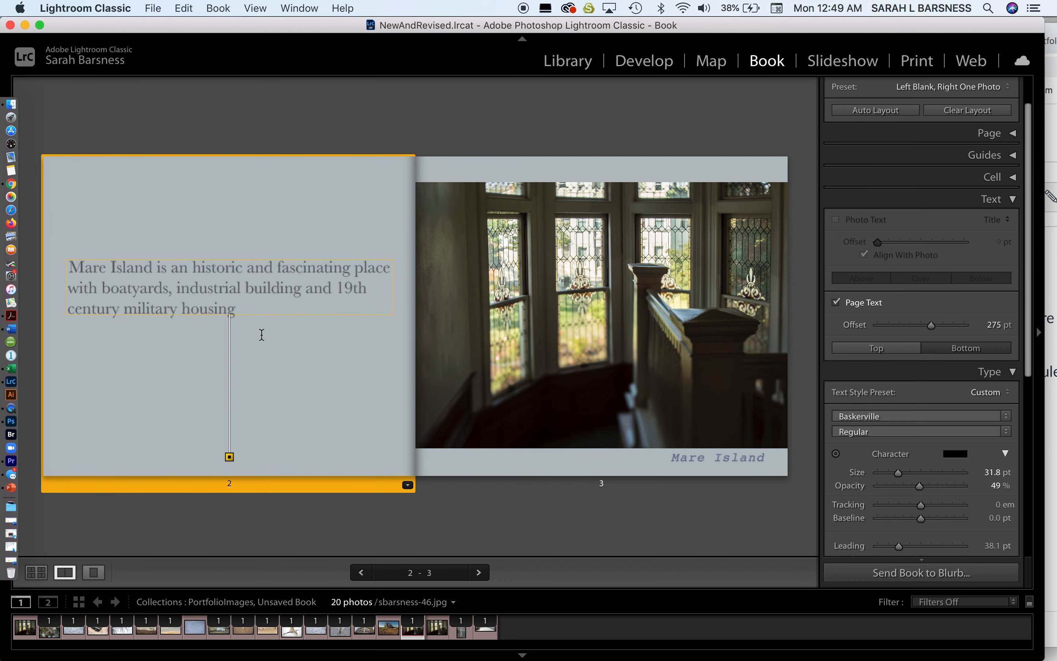
left_click(243, 307)
key("super+a")
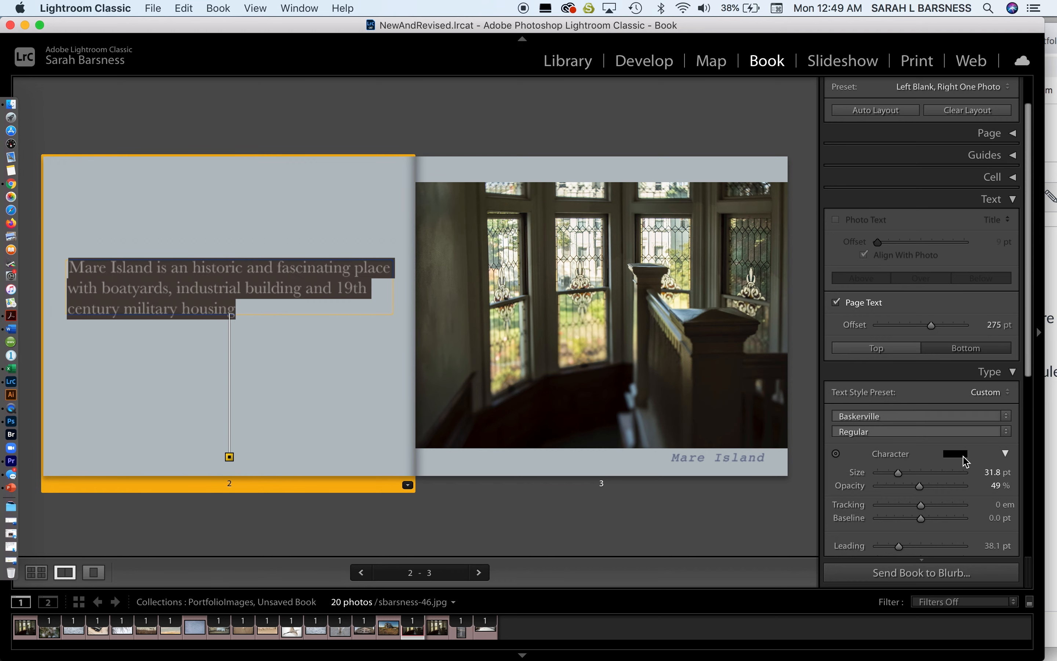
left_click_drag(898, 474, 925, 473)
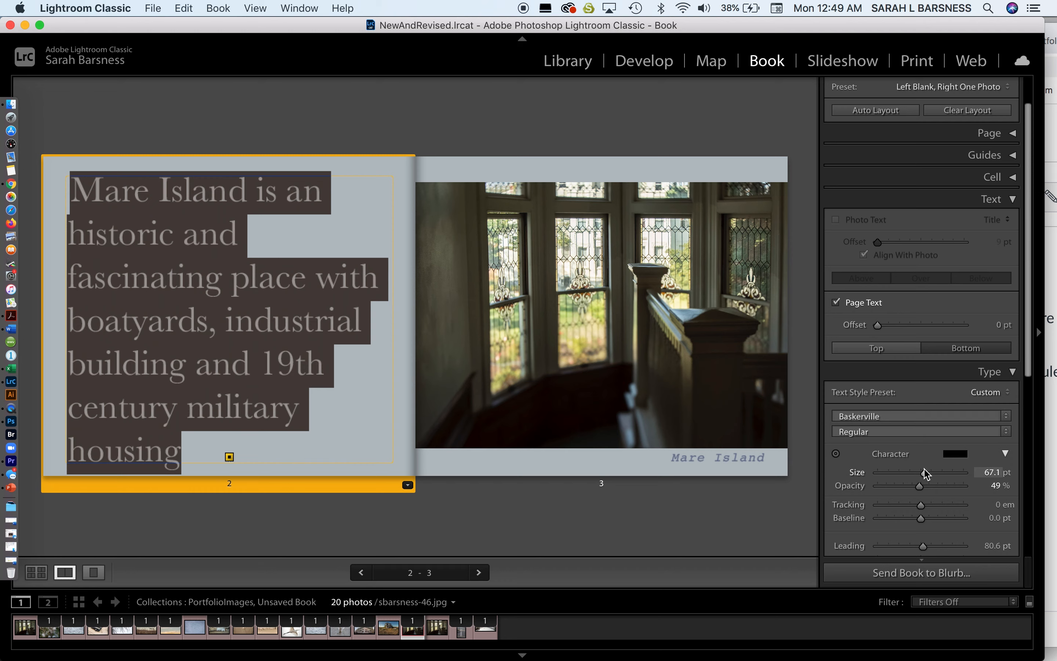
left_click_drag(926, 472, 893, 476)
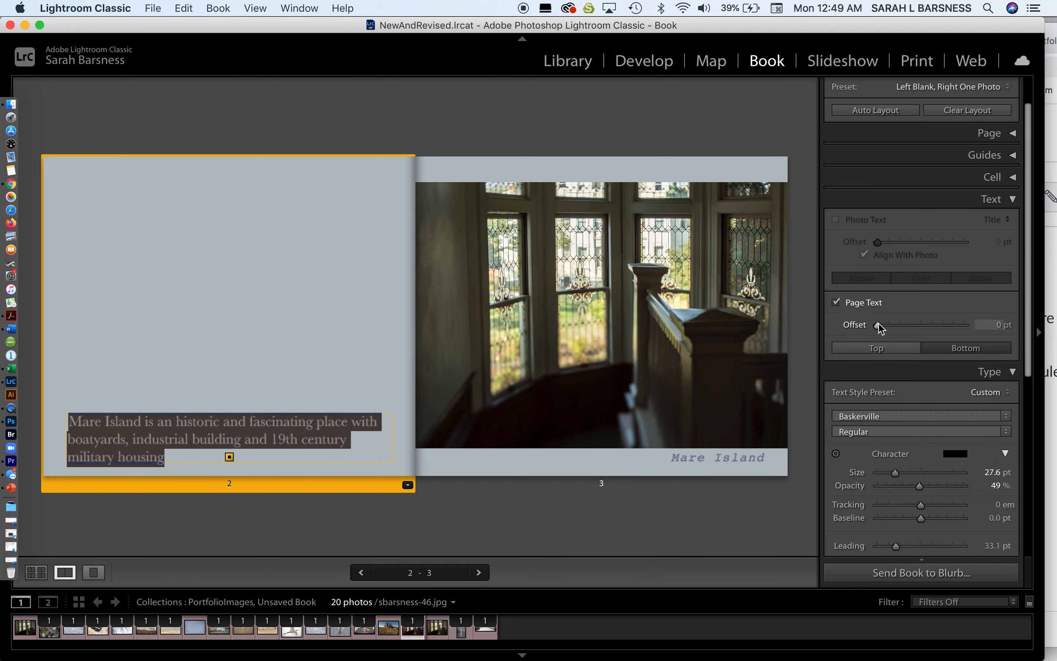
left_click_drag(878, 325, 920, 323)
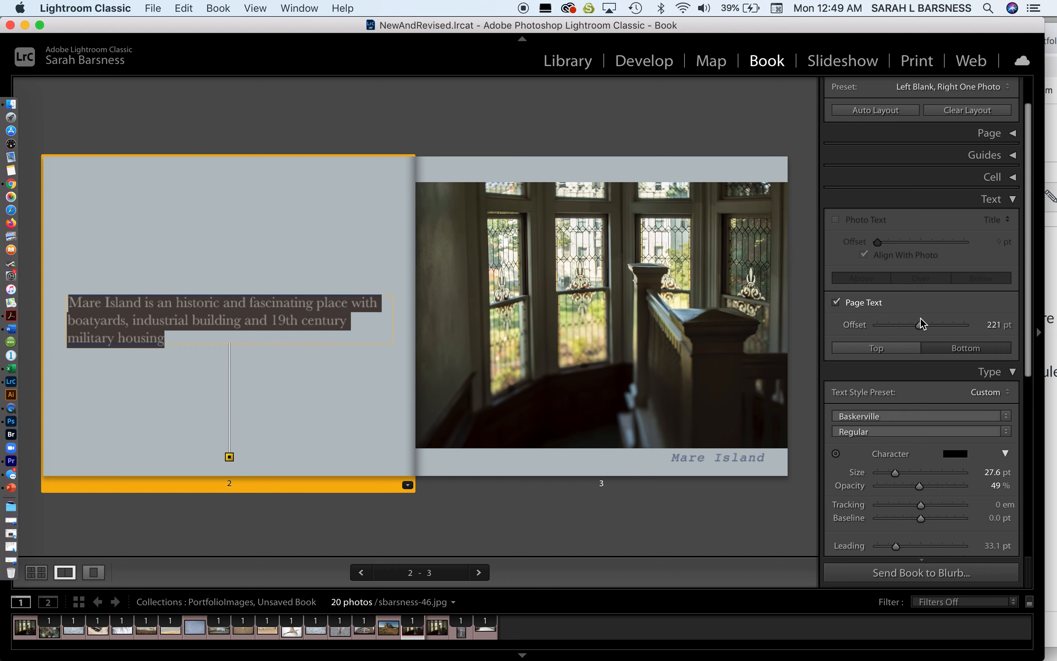
left_click(318, 303)
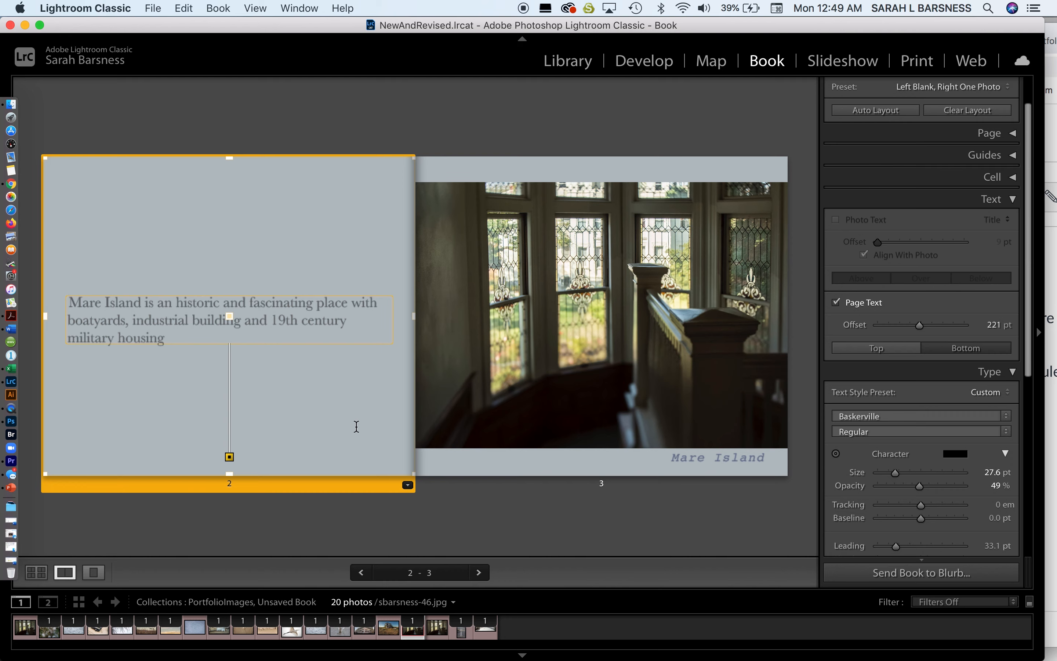
Step: Go to the book's cover and show it as a full spread with the front cover area selected
left_click(36, 573)
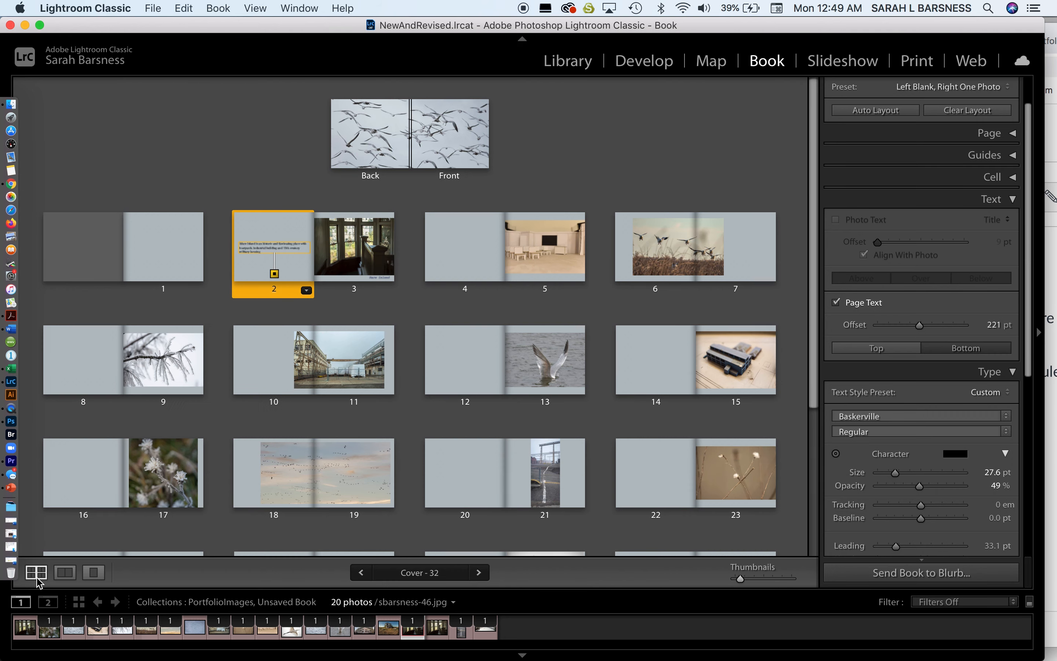
left_click(458, 152)
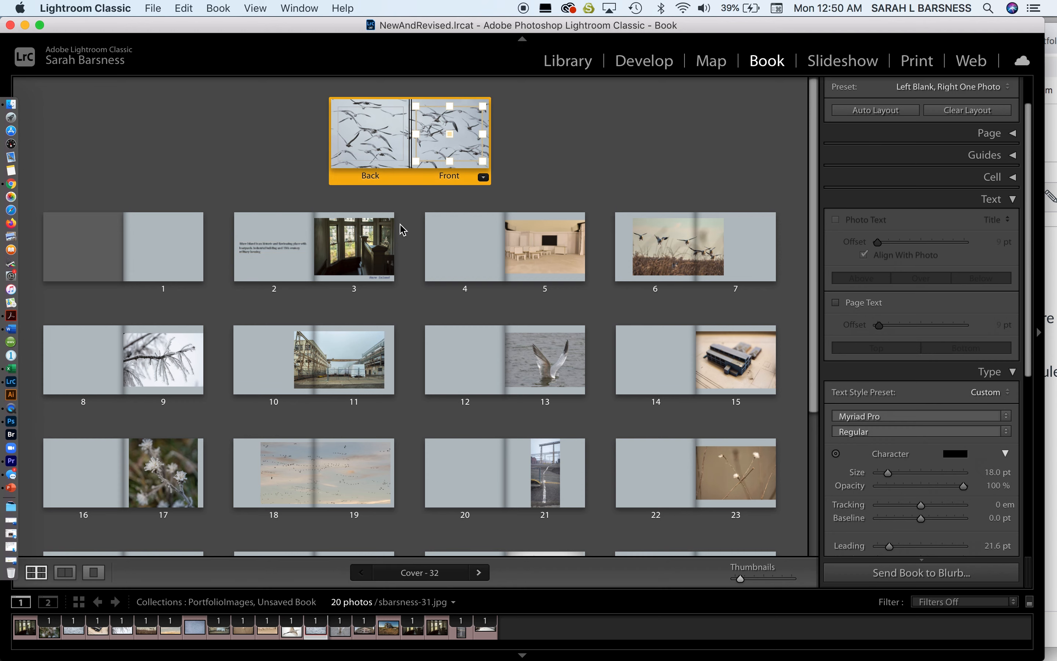
left_click(67, 575)
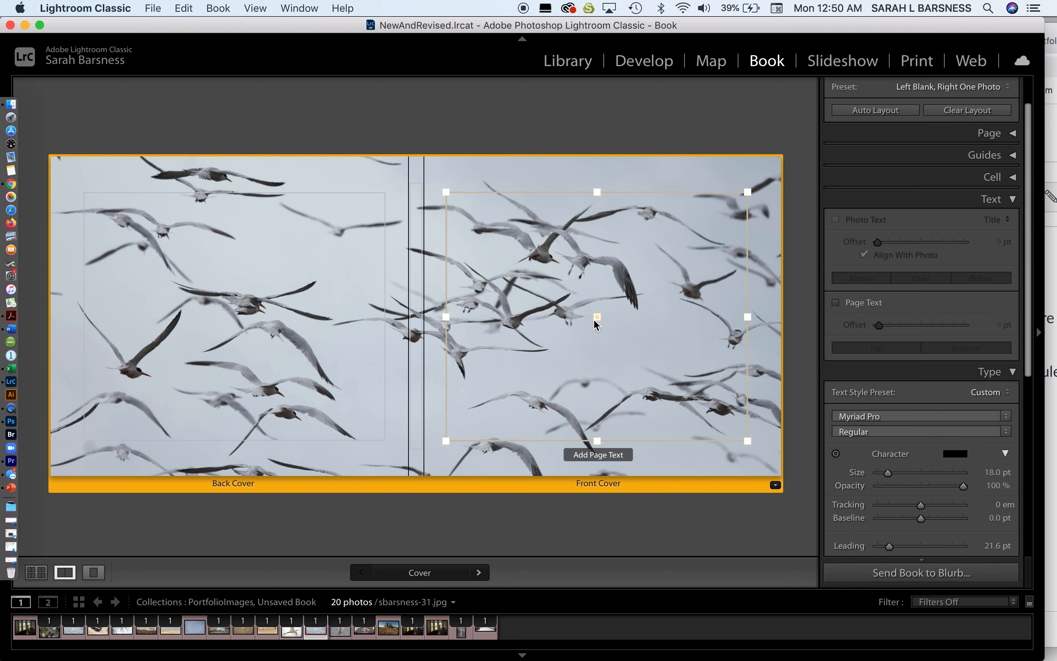
left_click(522, 255)
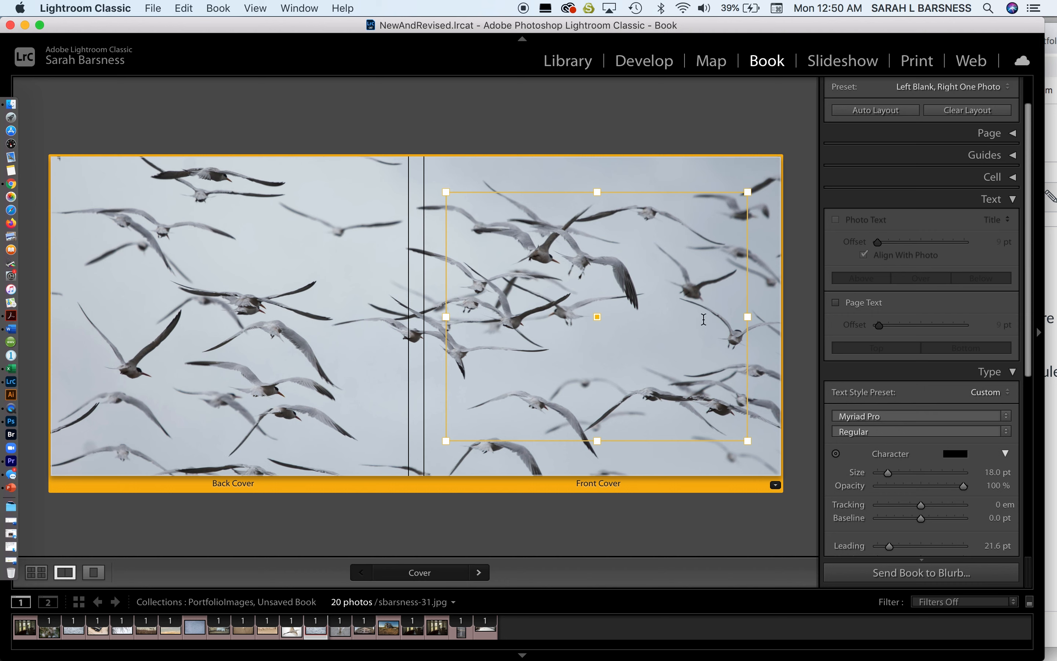
Step: Add the page text "Heading for Home" to the front cover with a 418 pt offset
left_click(836, 302)
left_click(593, 447)
left_click_drag(878, 325, 944, 311)
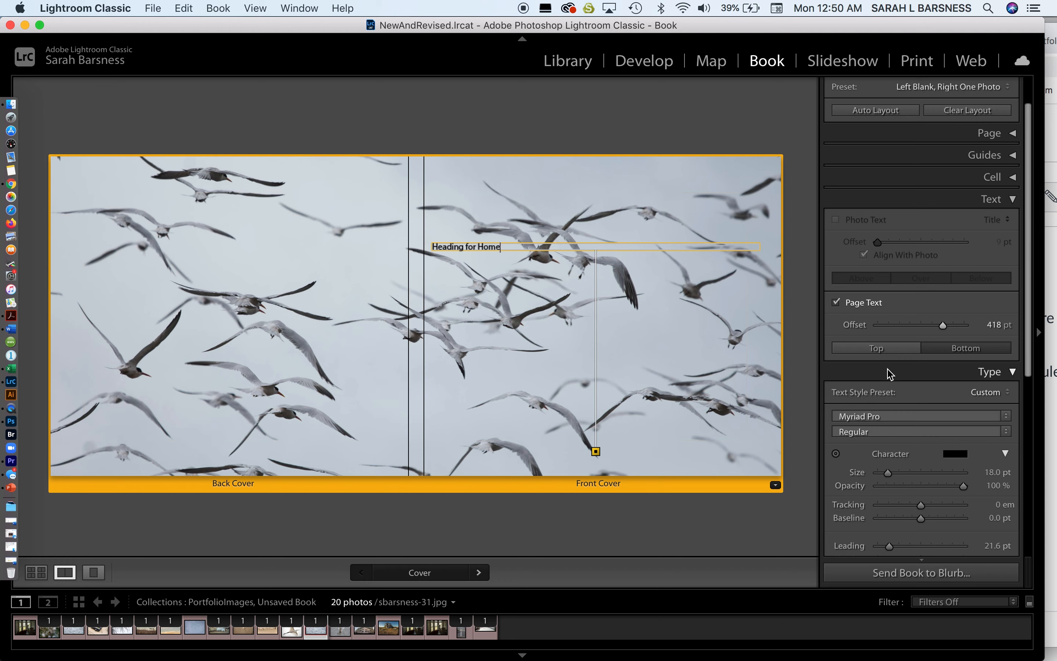
Step: Centre the "Heading for Home" title horizontally in its text box on the front cover
scroll(896, 456, "down", 5)
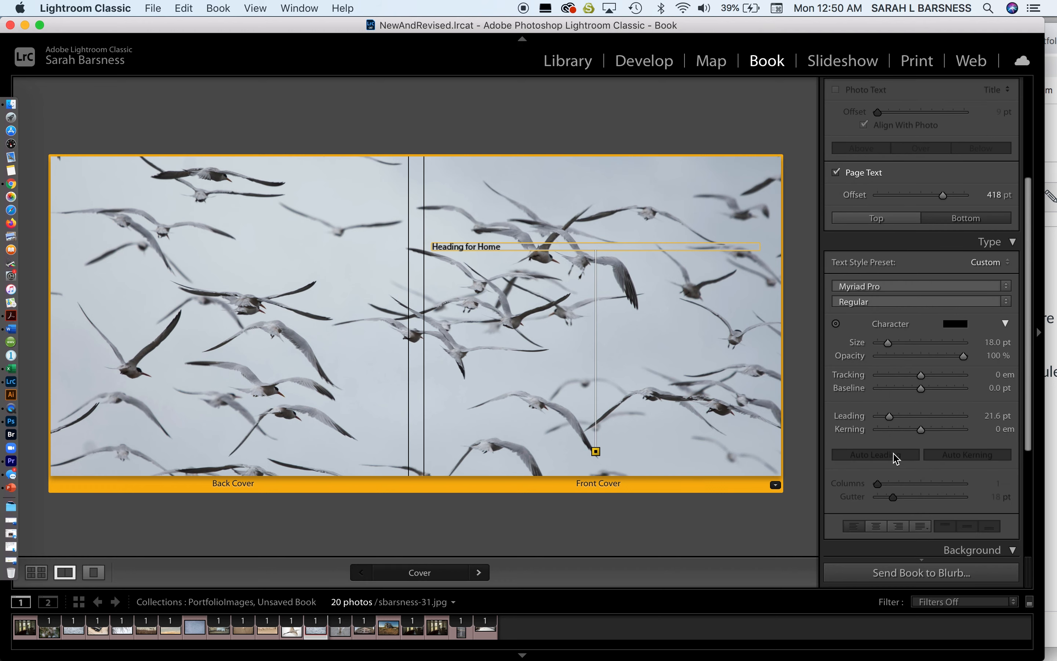
scroll(896, 457, "down", 2)
left_click(875, 486)
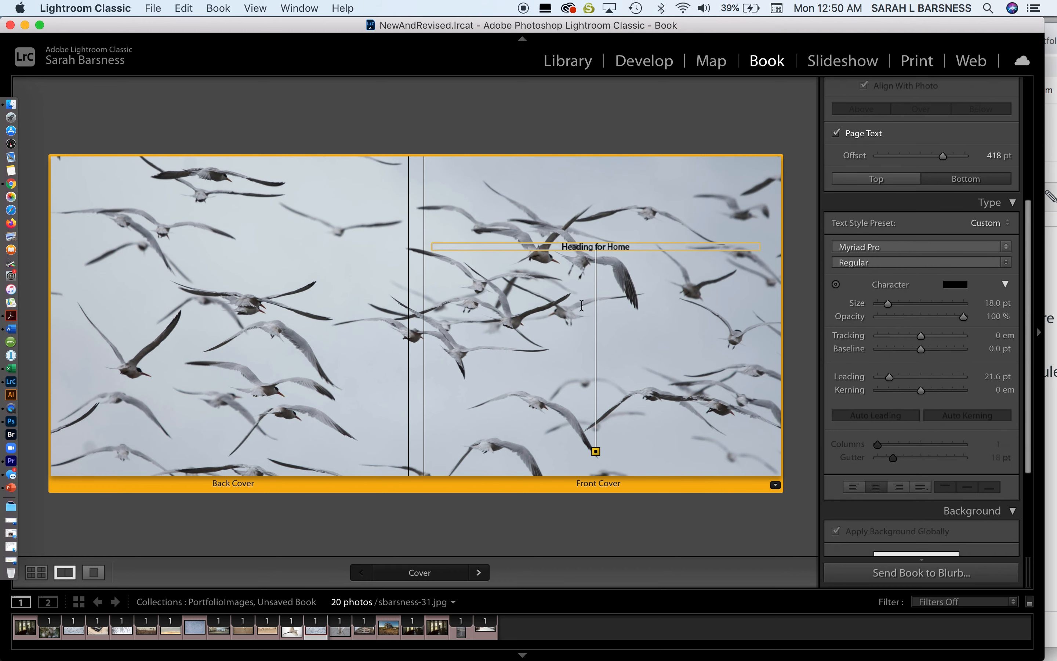
Step: Set the whole cover title to Palatino Linotype at 71.5 pt
key("super+a")
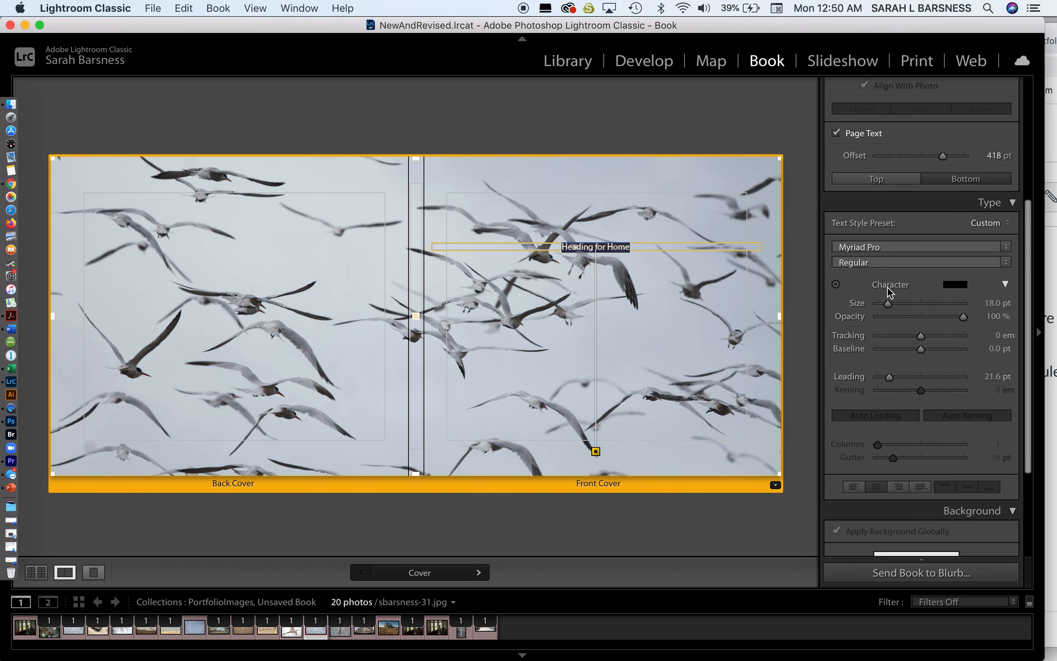
left_click(1006, 248)
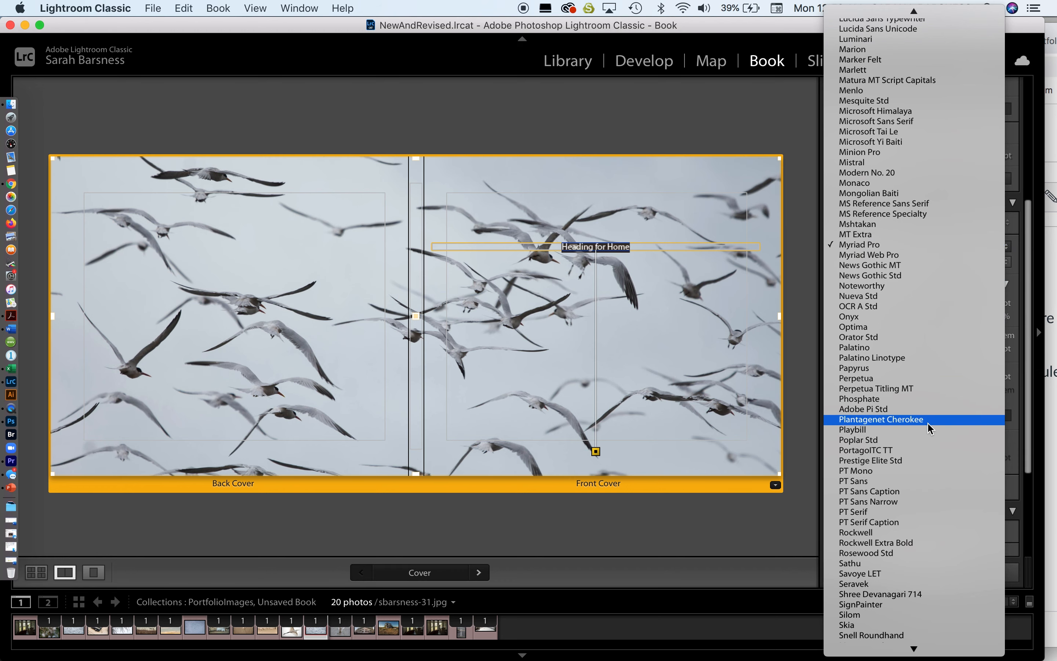
left_click(925, 366)
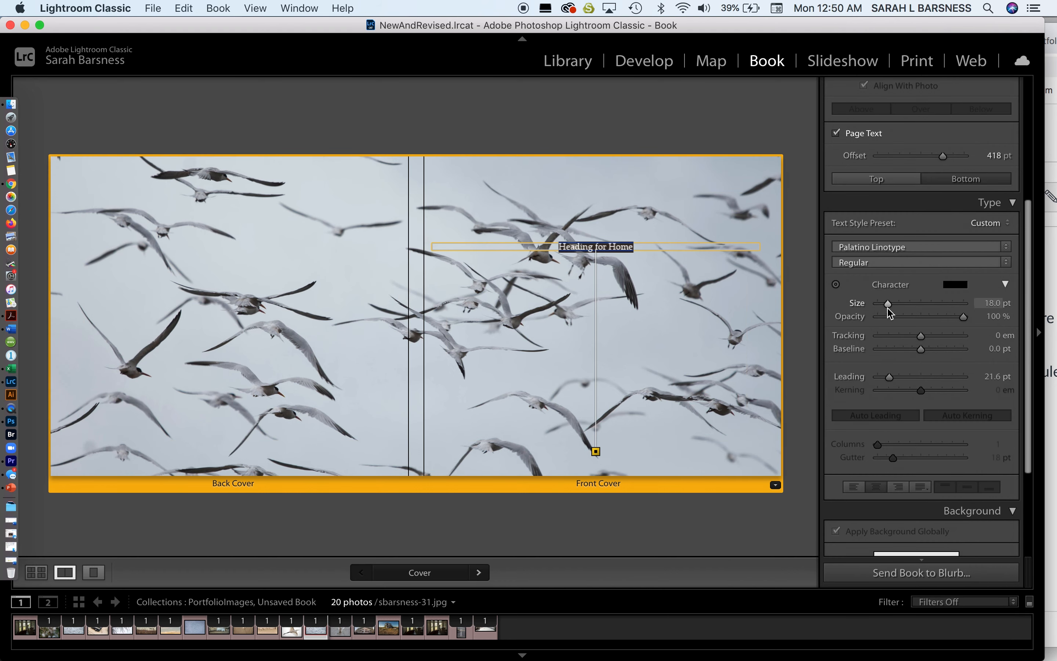
left_click_drag(888, 305, 928, 305)
left_click(705, 240)
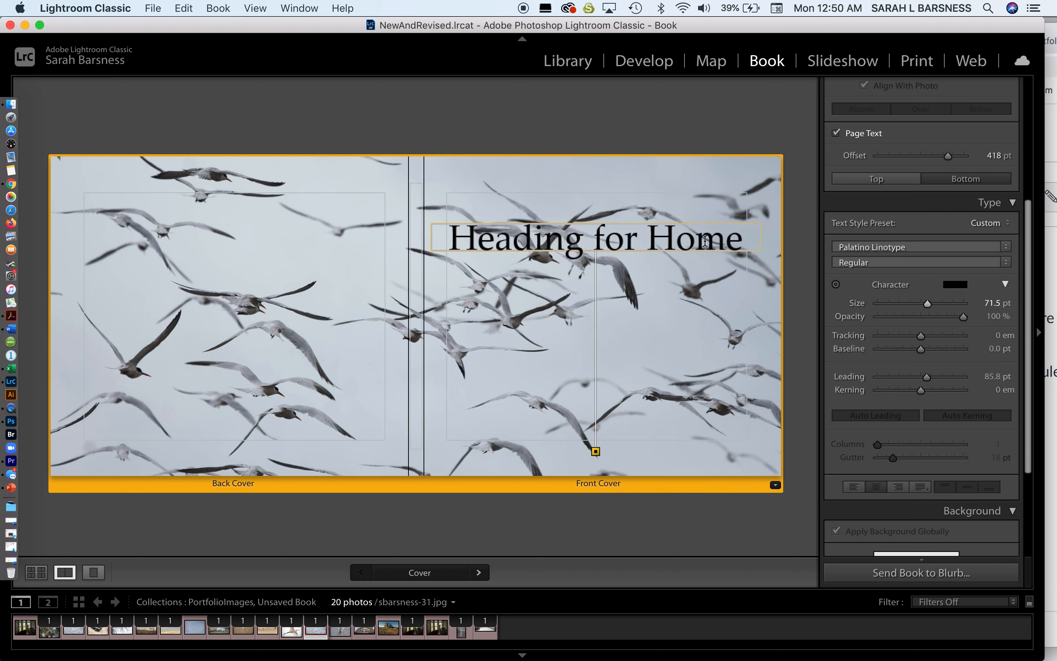
Step: Change the whole "Heading for Home" title on the front cover to the Bold style
left_click(742, 239)
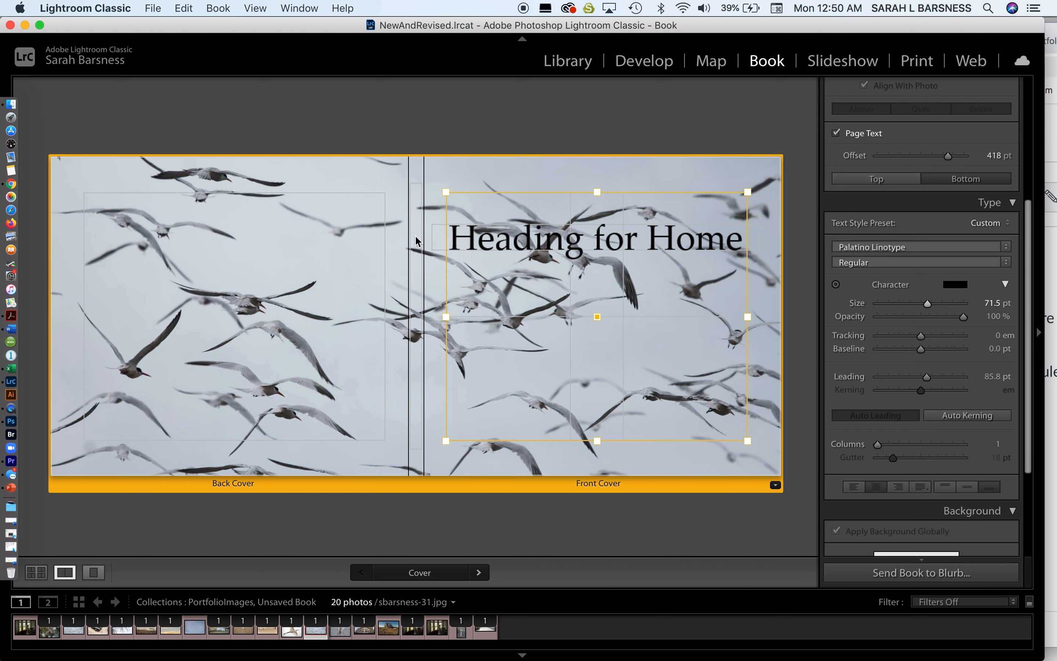
left_click(726, 242)
left_click_drag(744, 239, 433, 233)
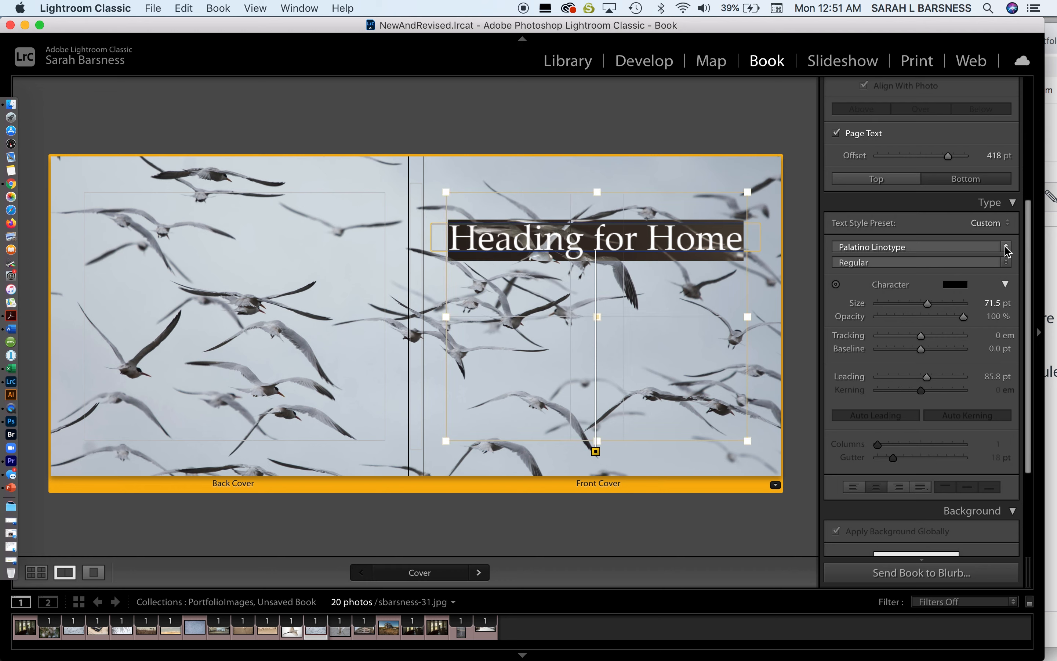
left_click(1006, 262)
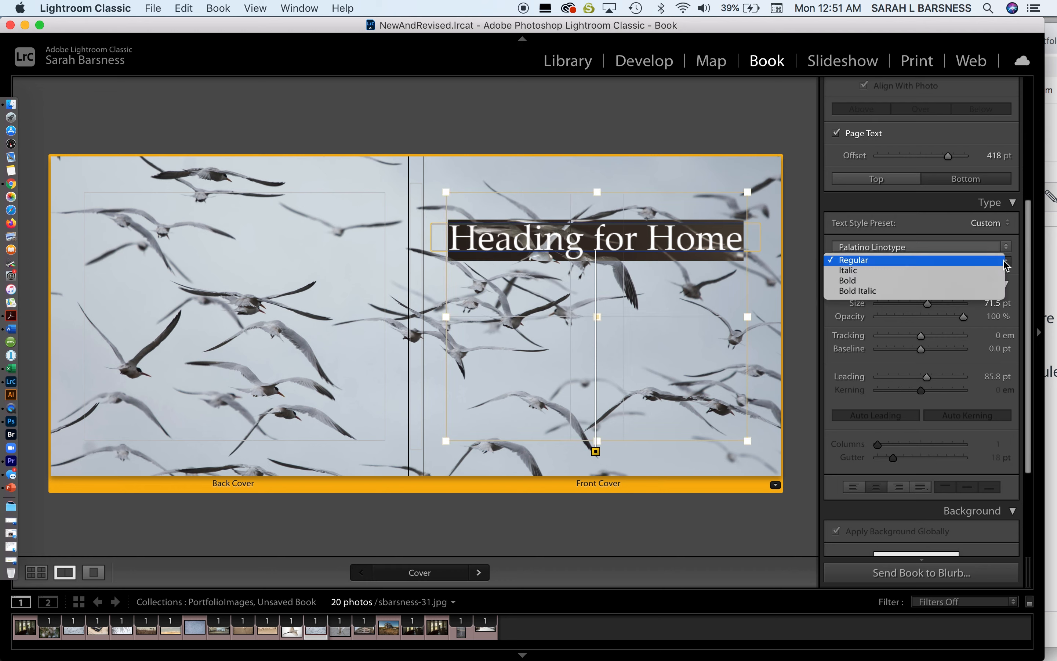
left_click(991, 281)
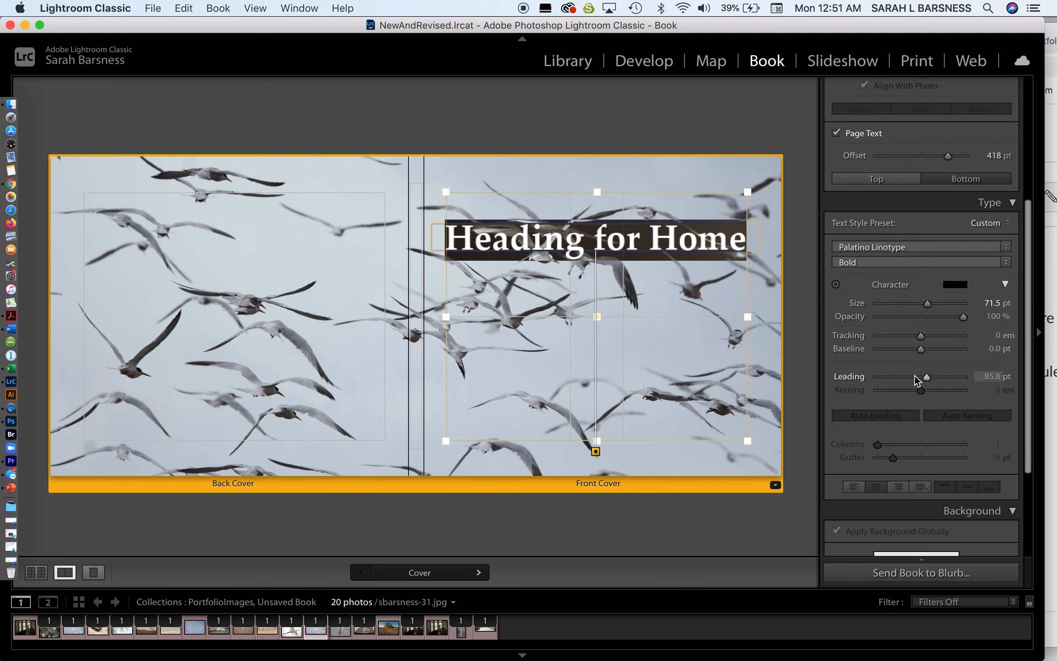
Step: Set the cover title's opacity to 92% and its tracking to 140 em
left_click(963, 317)
left_click_drag(963, 318, 934, 342)
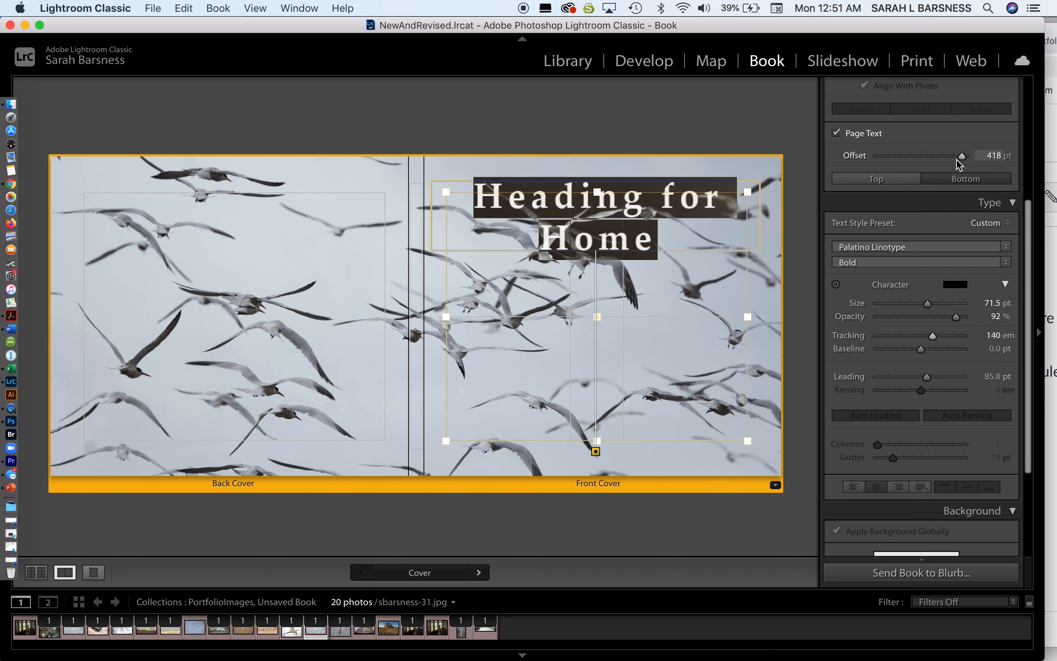
Step: Move the two-line title lower on the front cover by setting its page text offset to 326 pt
left_click_drag(958, 158, 942, 161)
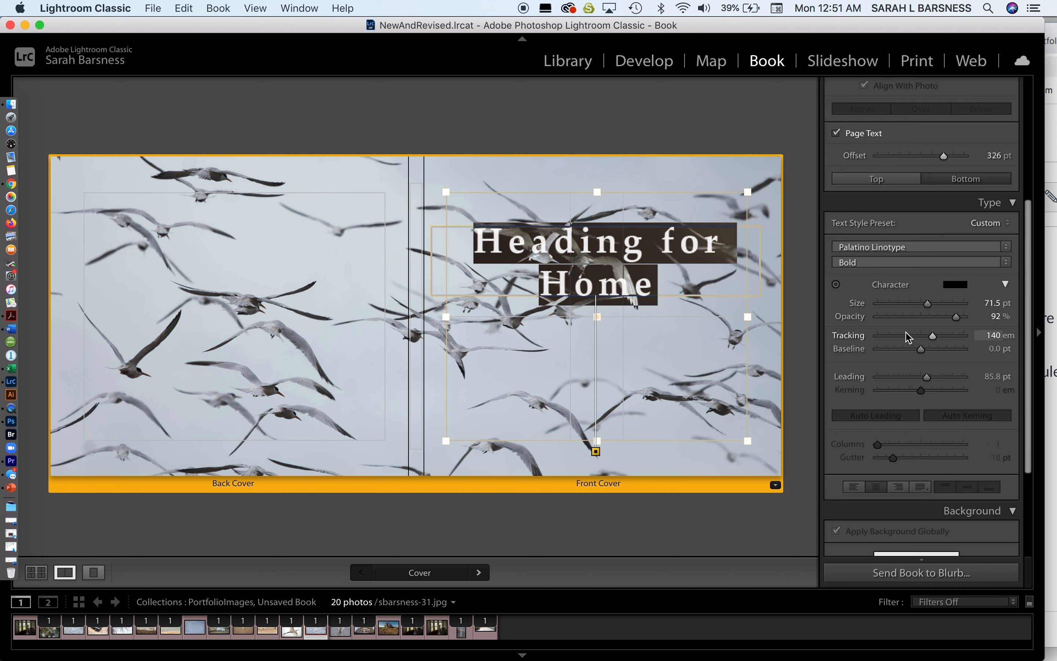
left_click(770, 311)
left_click(696, 267)
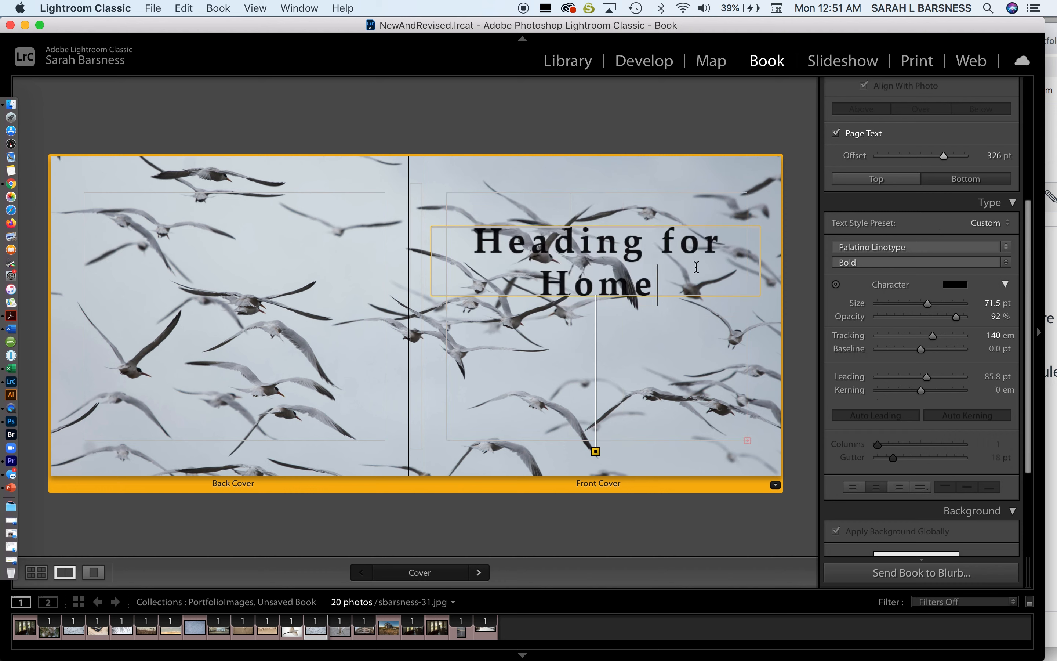
Step: Reduce the opacity of the whole cover title to 66%
left_click_drag(955, 317, 944, 317)
key("super+z")
key("super+a")
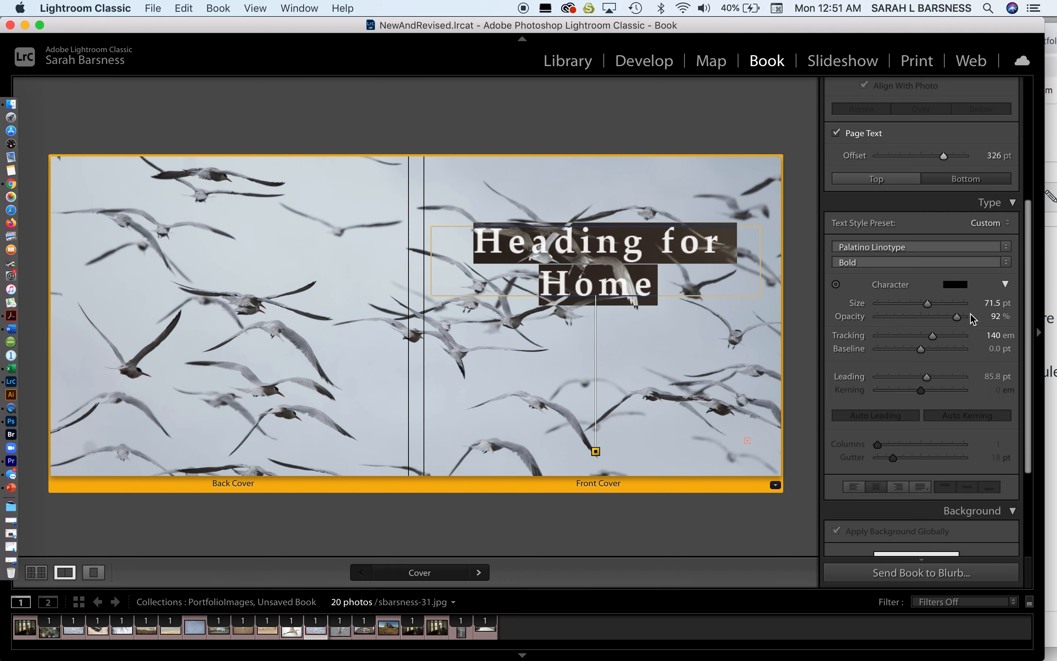
left_click_drag(956, 317, 933, 319)
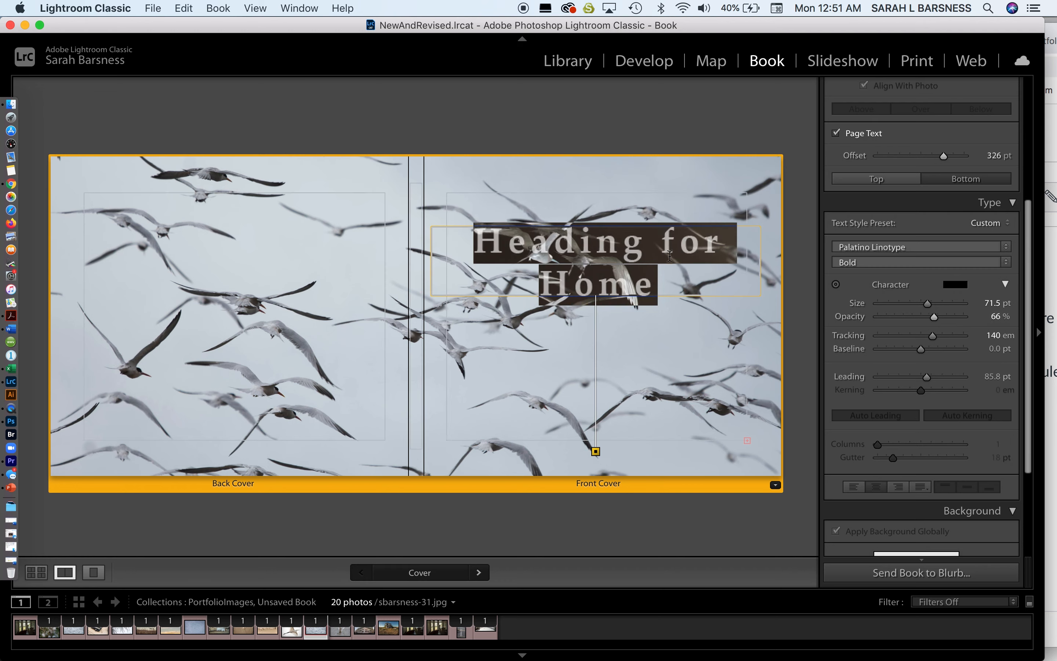
Step: Try several greys and blues for the cover title's character colour and settle on a dark slate blue
left_click(956, 285)
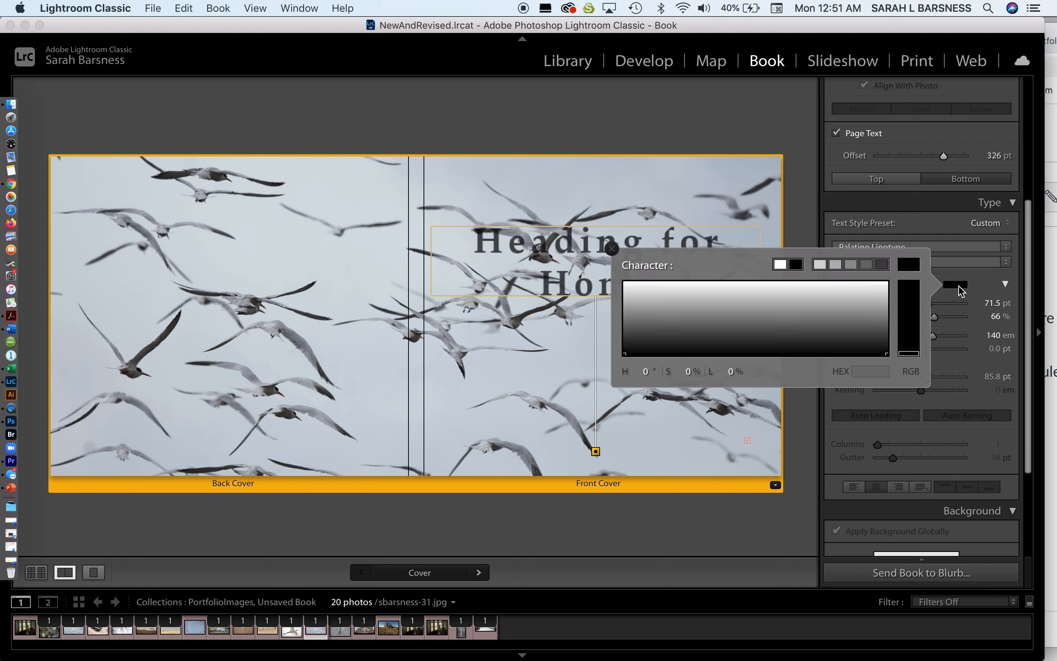
left_click(805, 323)
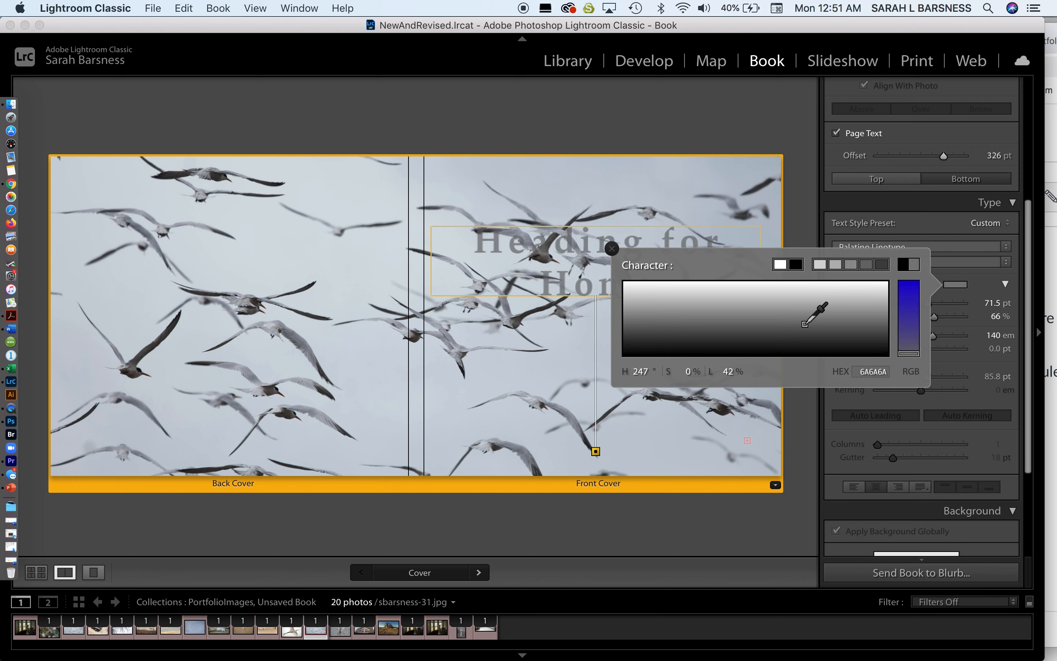
left_click(859, 326)
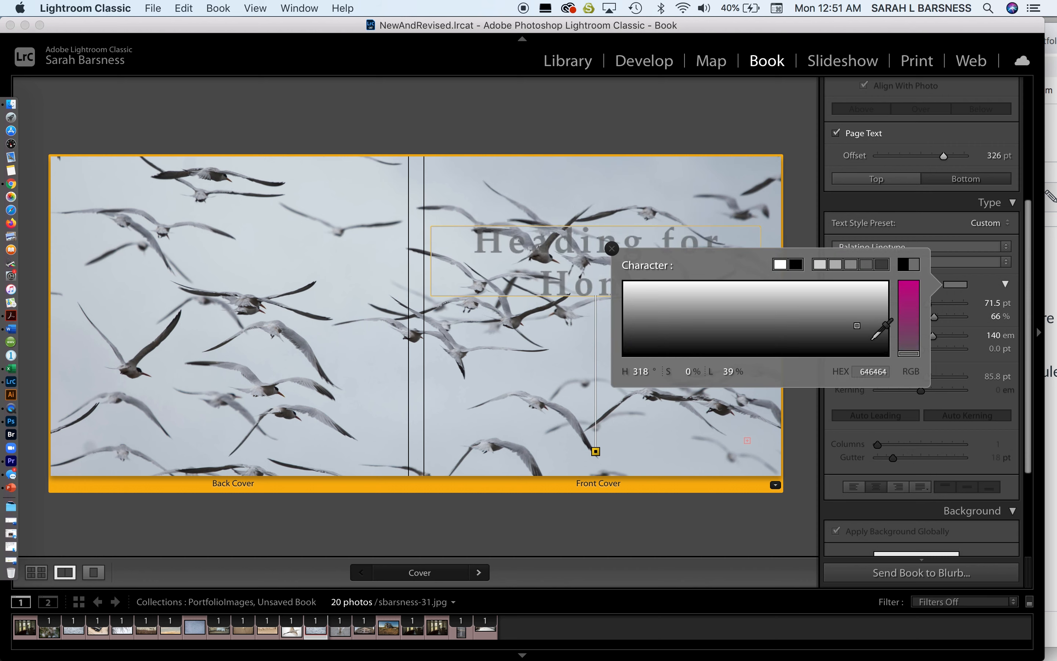
left_click(869, 339)
left_click(758, 332)
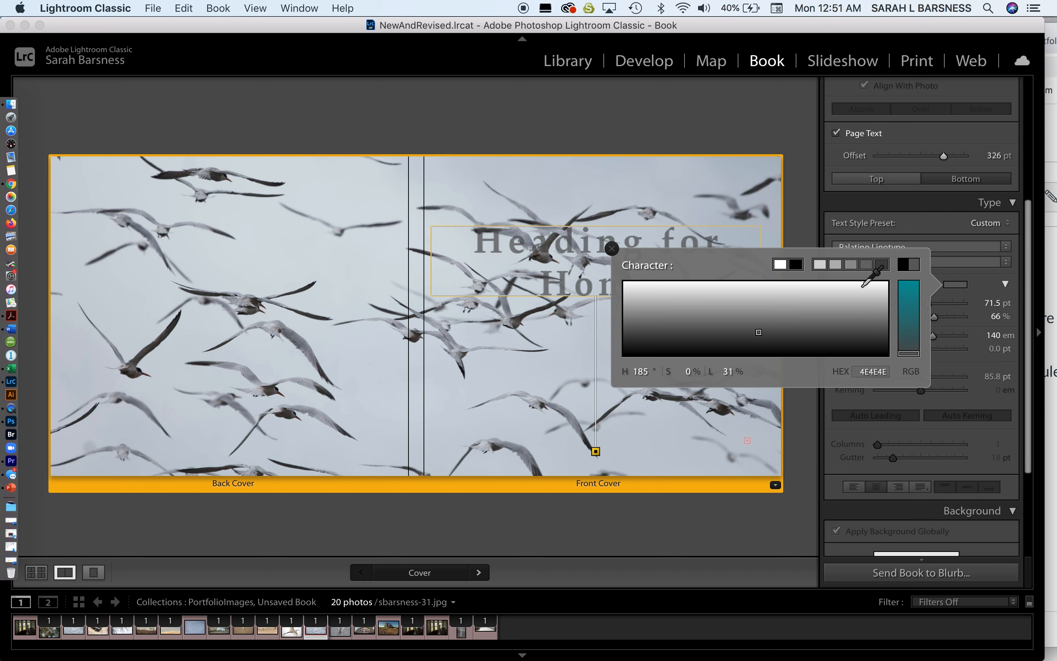
left_click(912, 325)
left_click(782, 330)
left_click(797, 341)
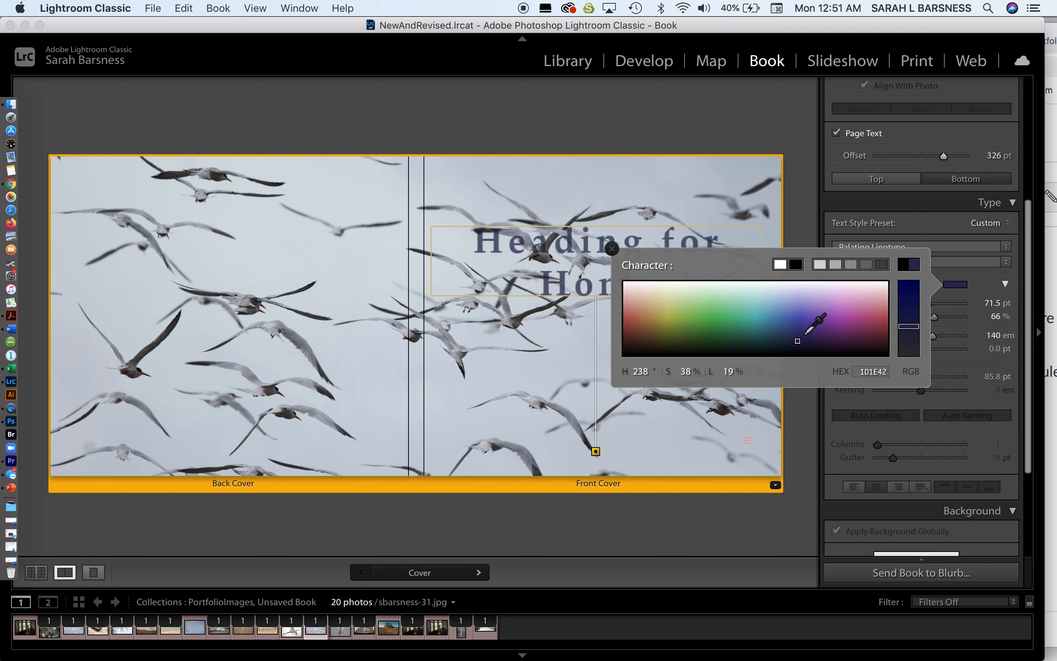
left_click(801, 337)
left_click(776, 330)
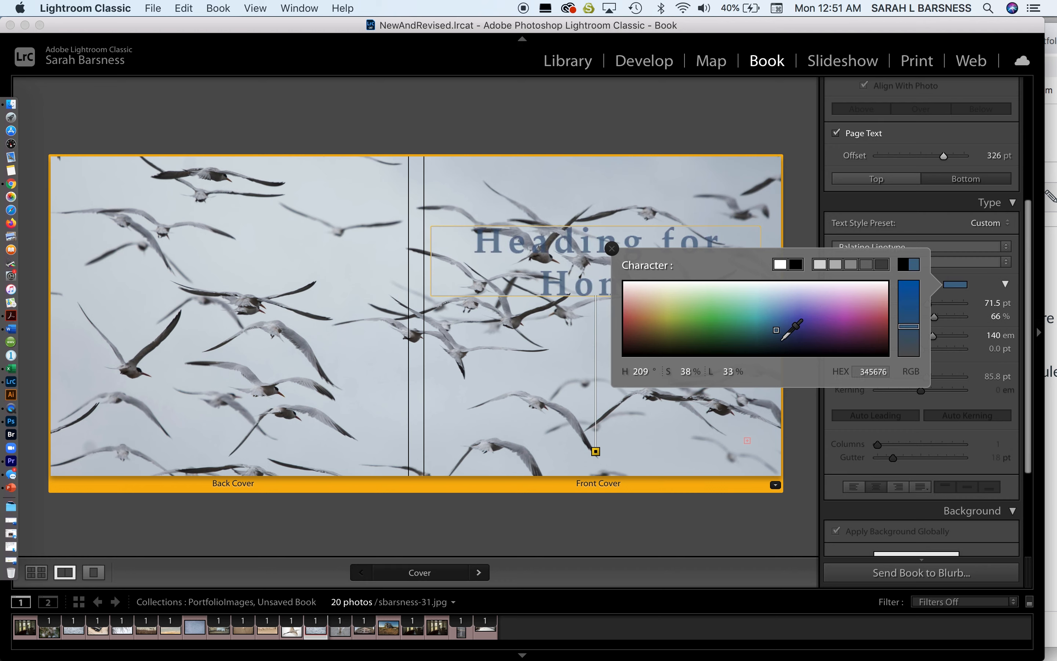
left_click(780, 340)
left_click(800, 433)
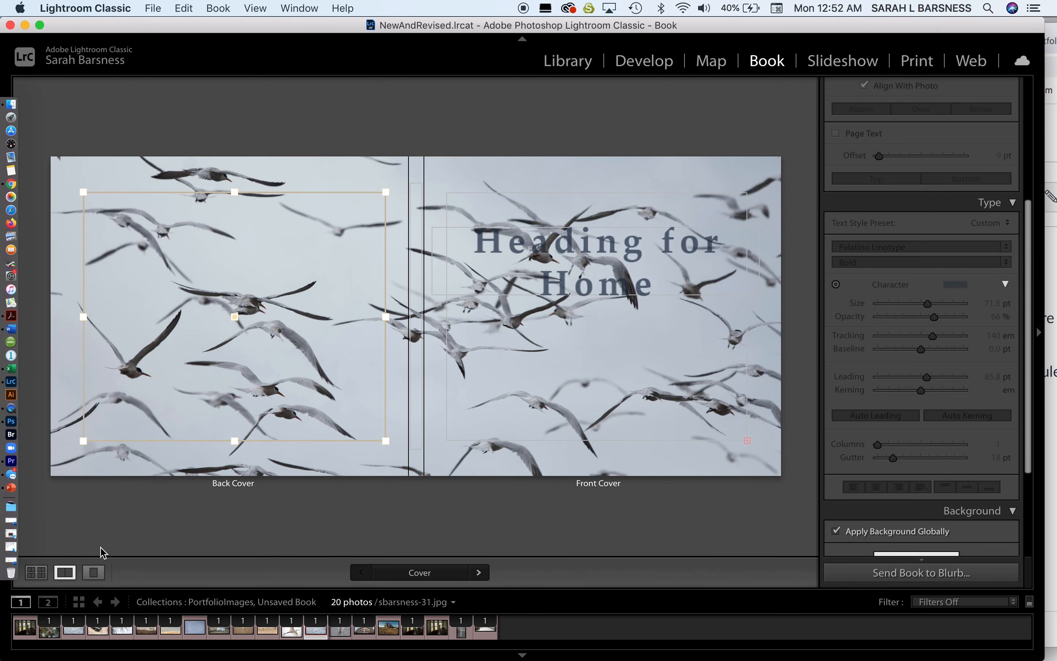
Step: Return to the overview of all pages, select page 1 and show it as a full spread
left_click(37, 571)
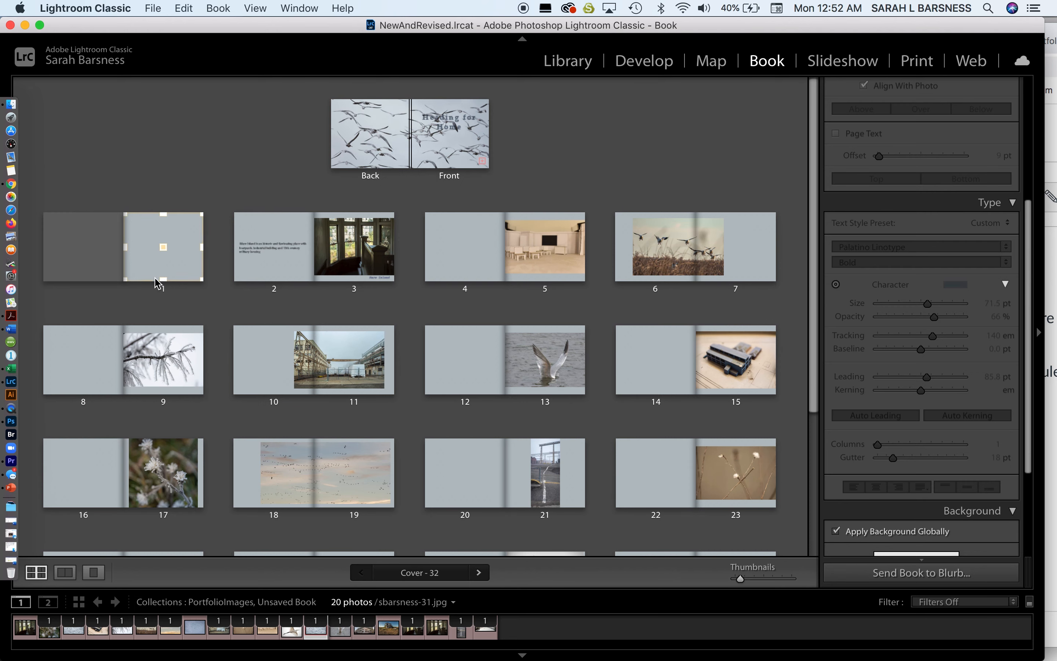
left_click(175, 262)
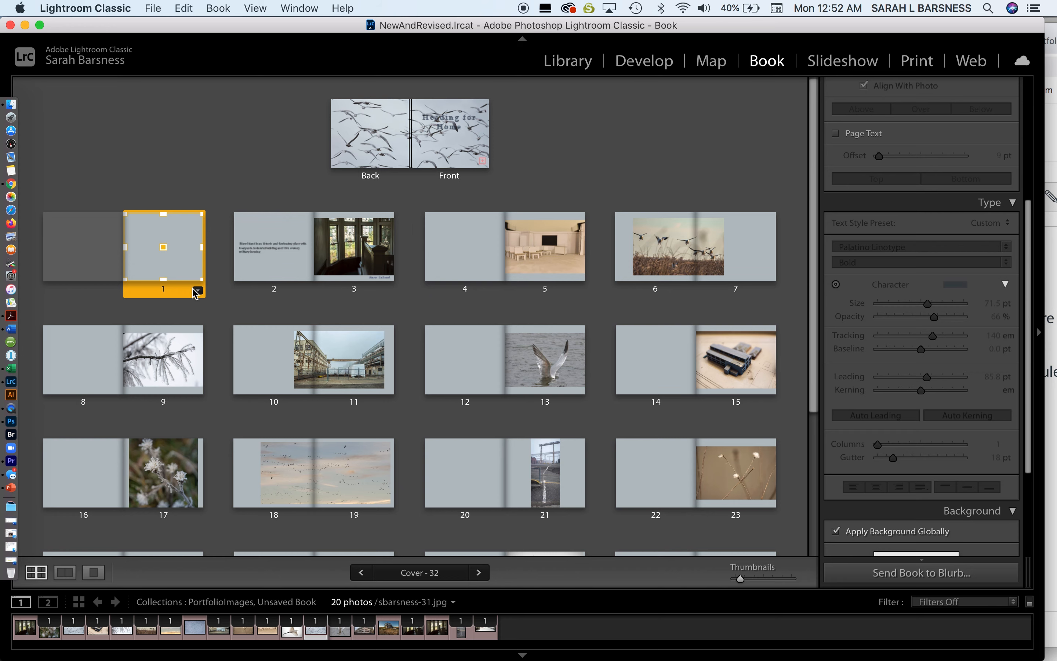
left_click(66, 573)
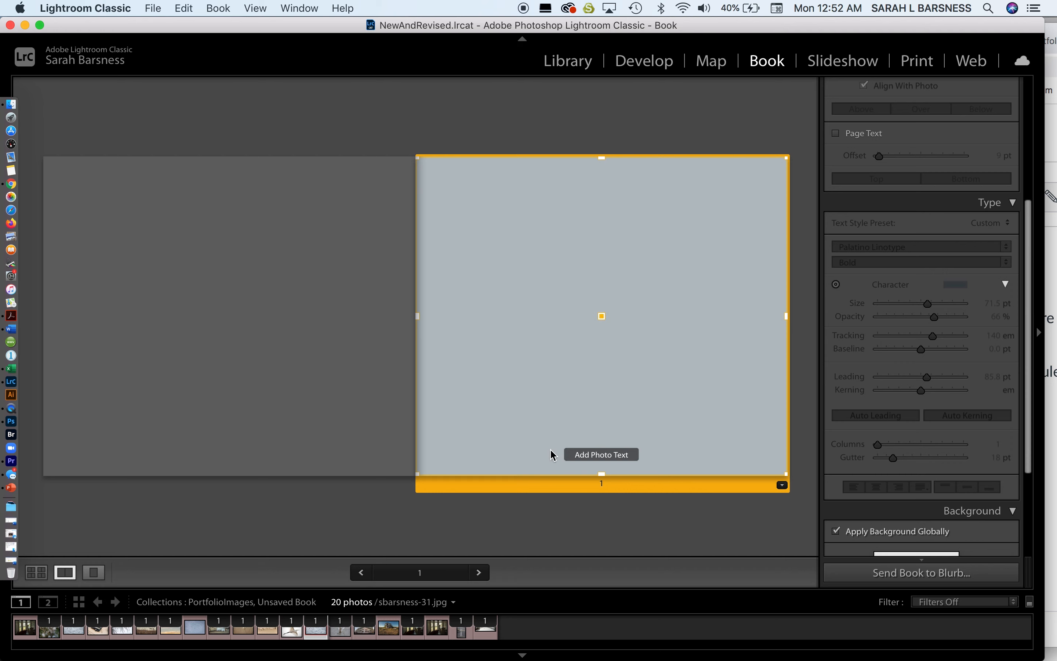
Step: Turn on page text for page 1 and set its offset to 0 pt
left_click(836, 134)
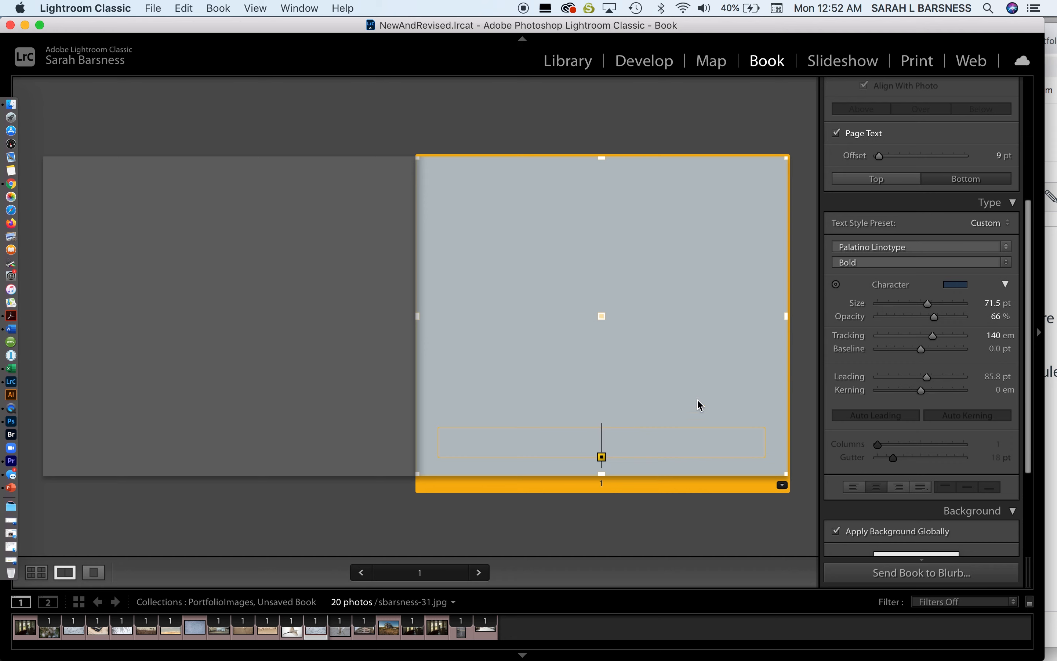
mouse_move(878, 155)
left_mouse_down()
mouse_move(937, 153)
mouse_move(869, 165)
left_mouse_up()
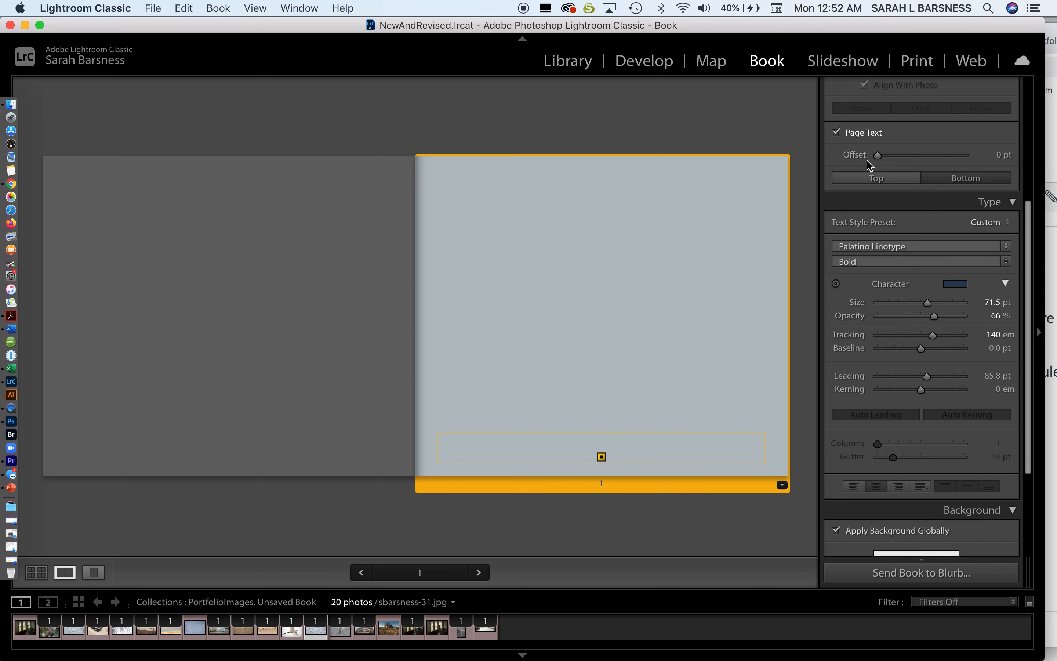